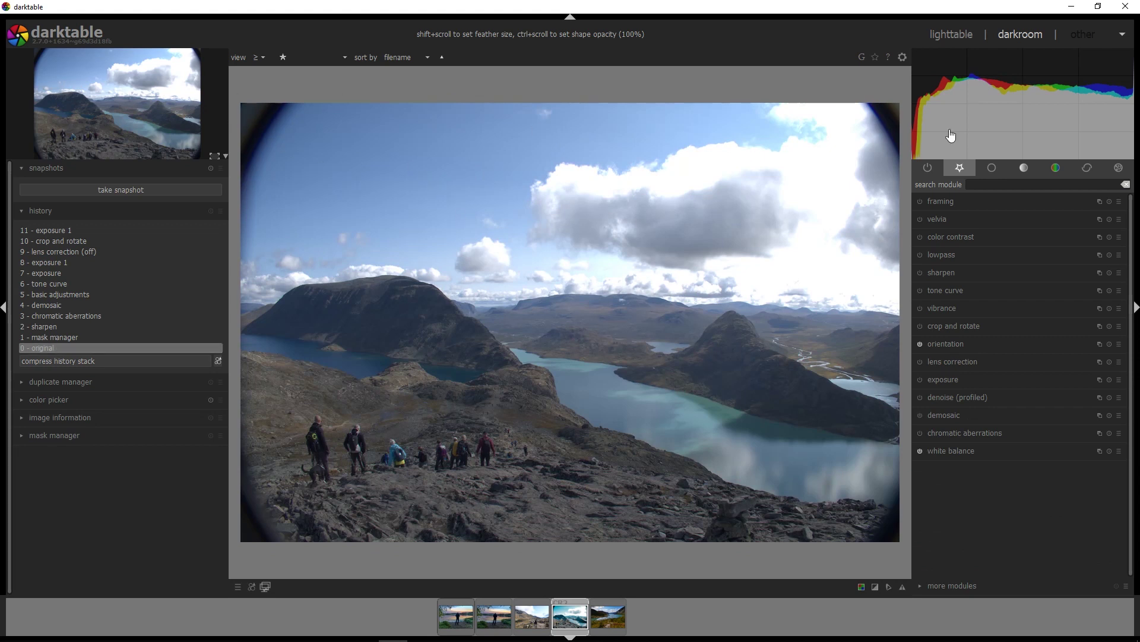
- Restore the latest exposure 1 history state and start a brush shape as a drawn mask for exposure 1
left_click(50, 230)
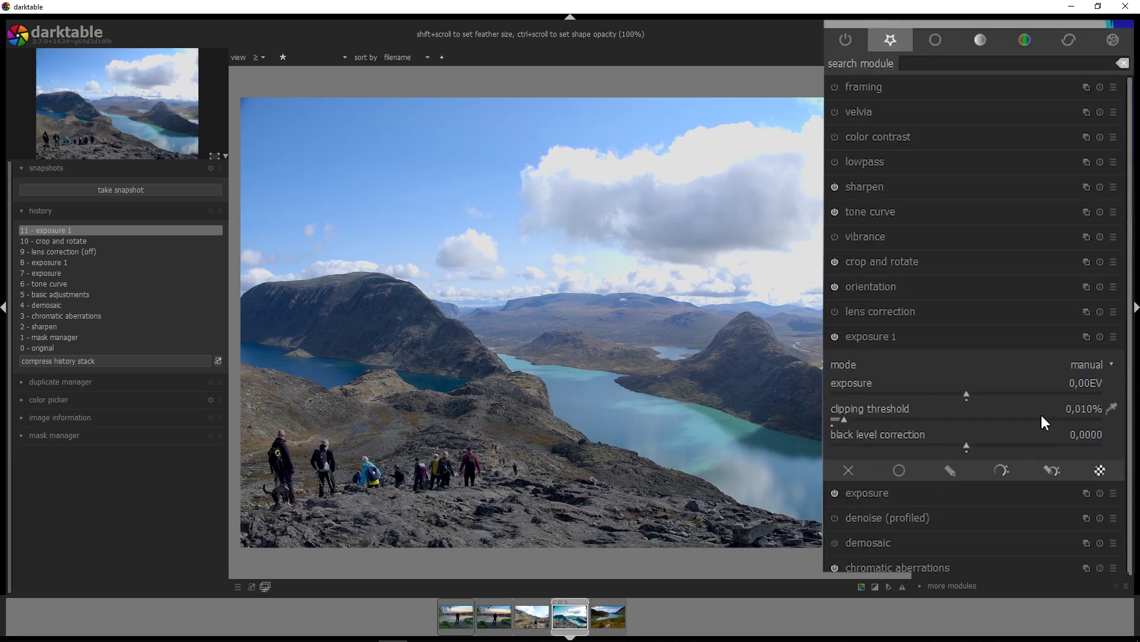
left_click(949, 471)
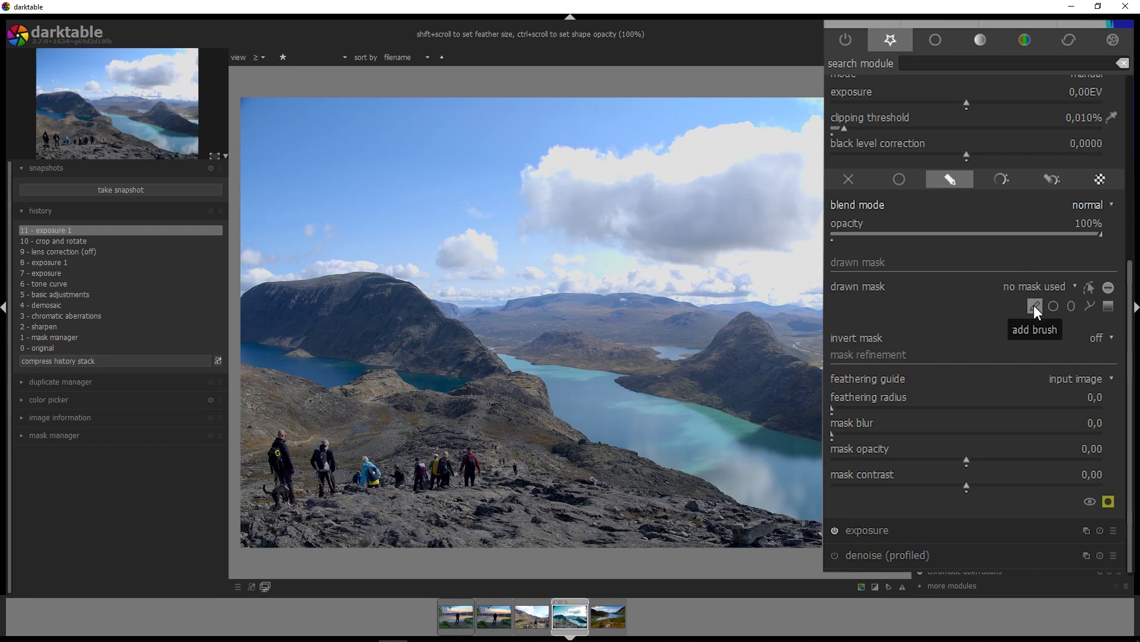
left_click(1034, 305)
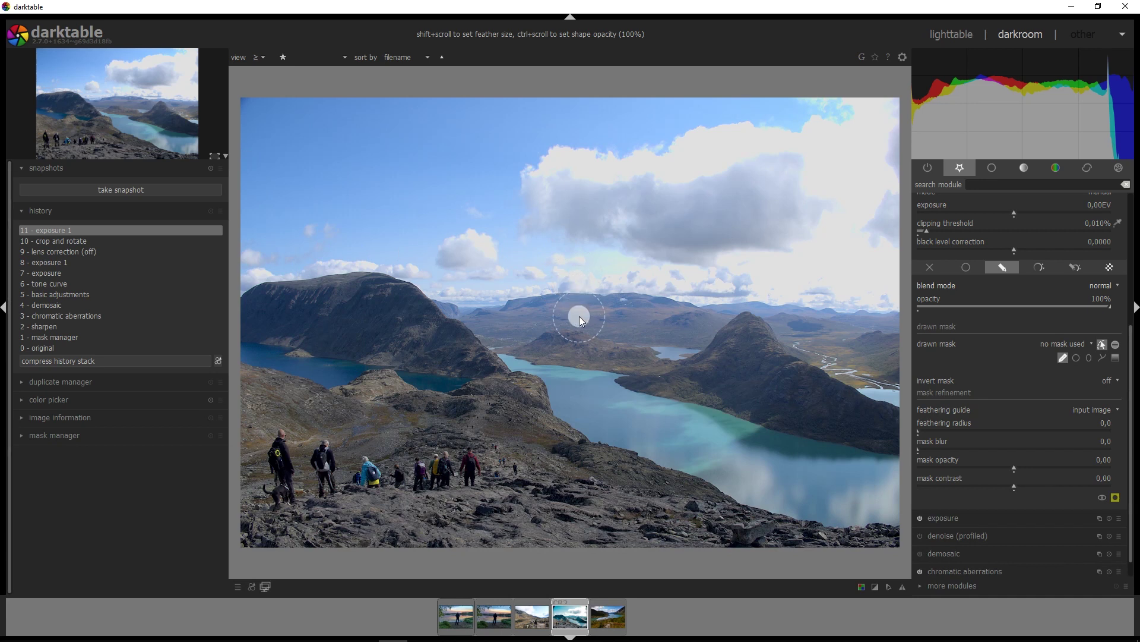
- Enlarge the brush, adjust its hardness, and paint one continuous mask stroke back and forth across the whole sky
scroll(579, 319, "up", 10)
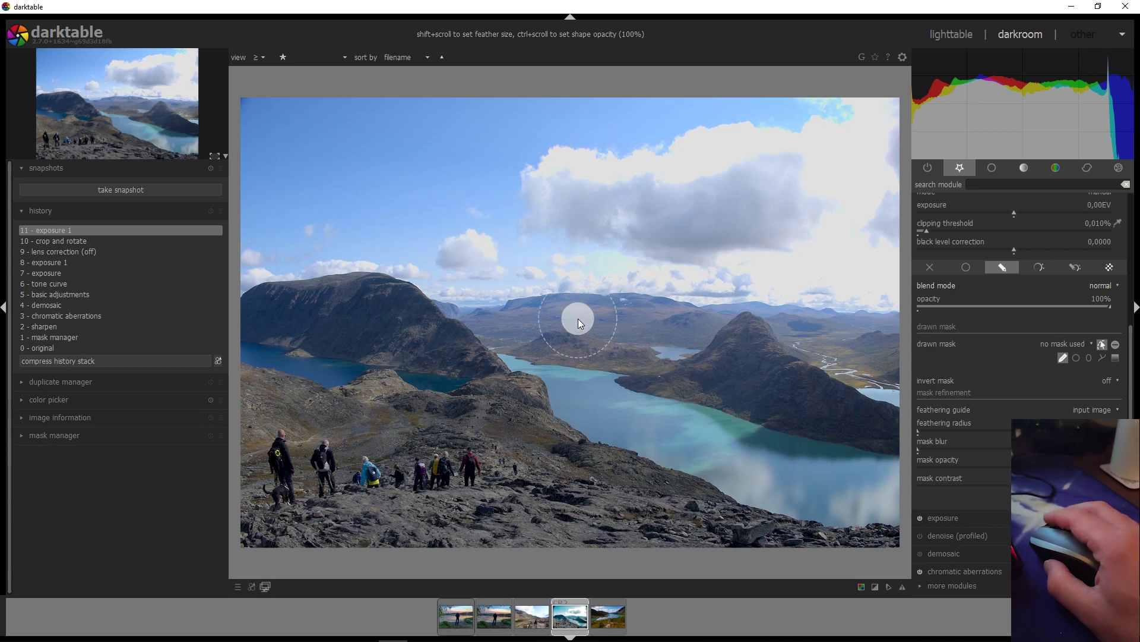
scroll(575, 322, "up", 8)
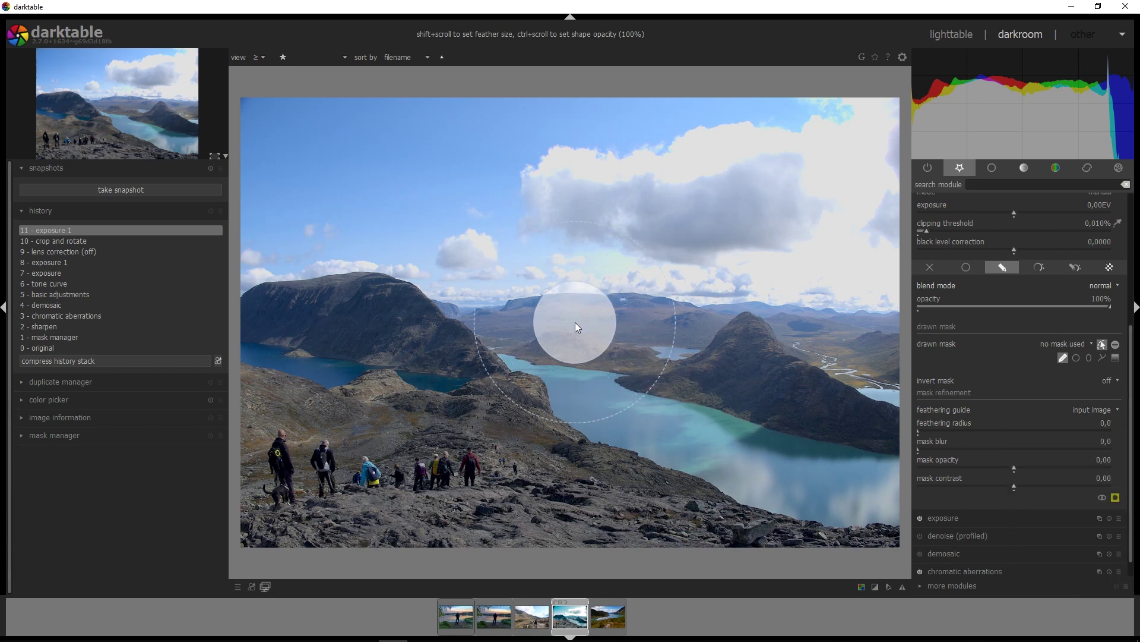
scroll(575, 322, "down", 3)
scroll(575, 322, "down", 4)
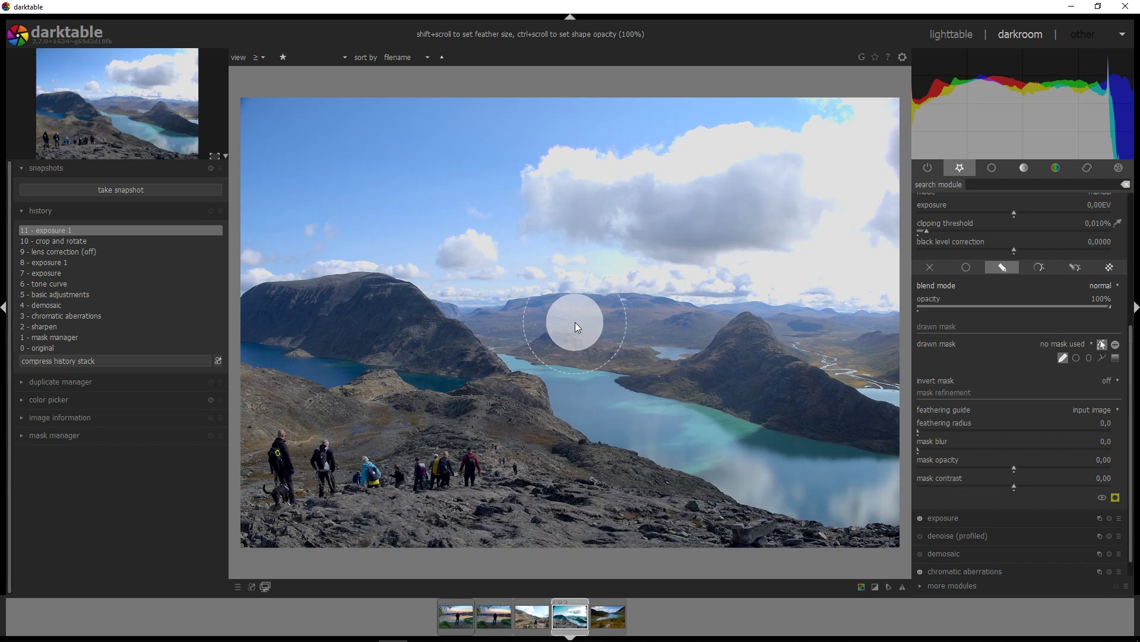
scroll(575, 322, "up", 3)
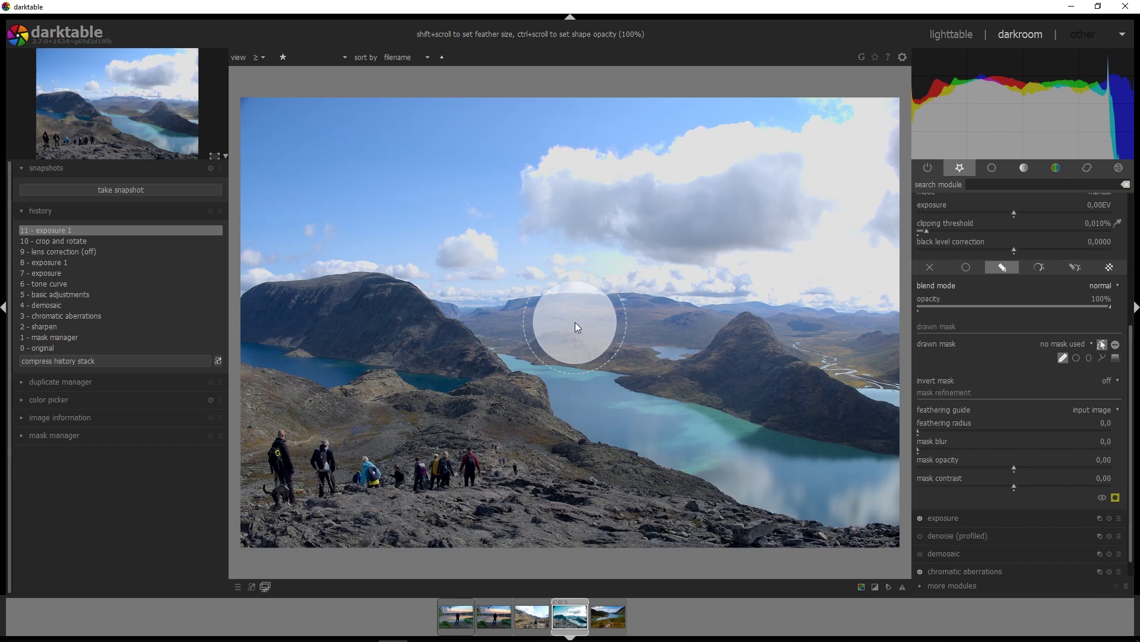
scroll(575, 322, "down", 2)
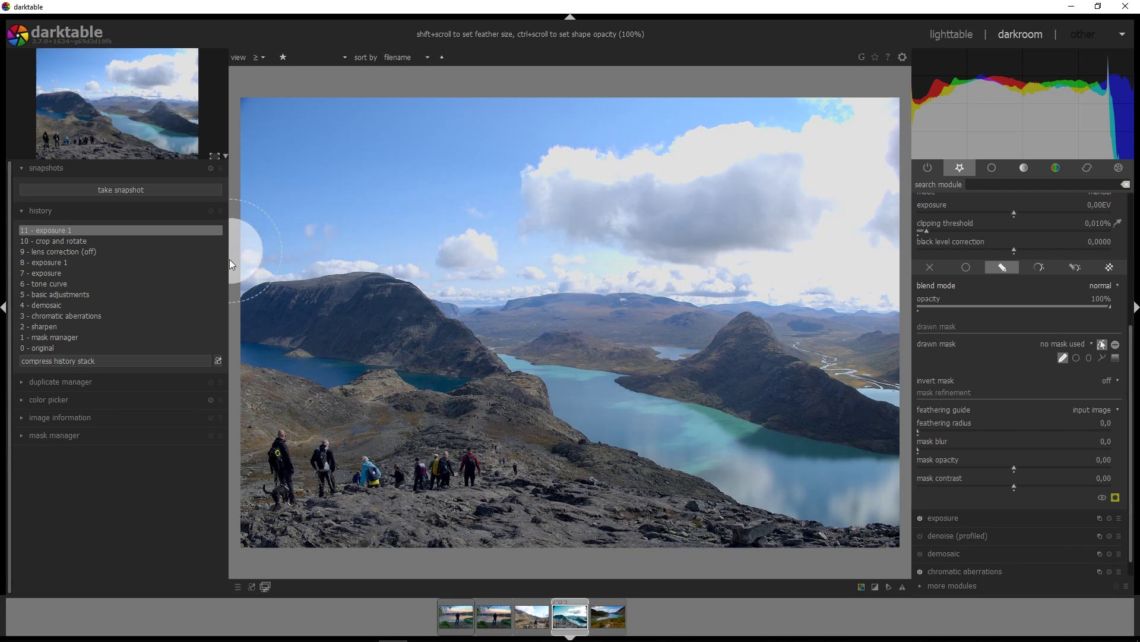
mouse_move(233, 261)
left_mouse_down()
mouse_move(343, 241)
mouse_move(466, 272)
mouse_move(597, 263)
mouse_move(883, 279)
mouse_move(903, 140)
mouse_move(795, 118)
mouse_move(314, 105)
mouse_move(250, 114)
left_mouse_up()
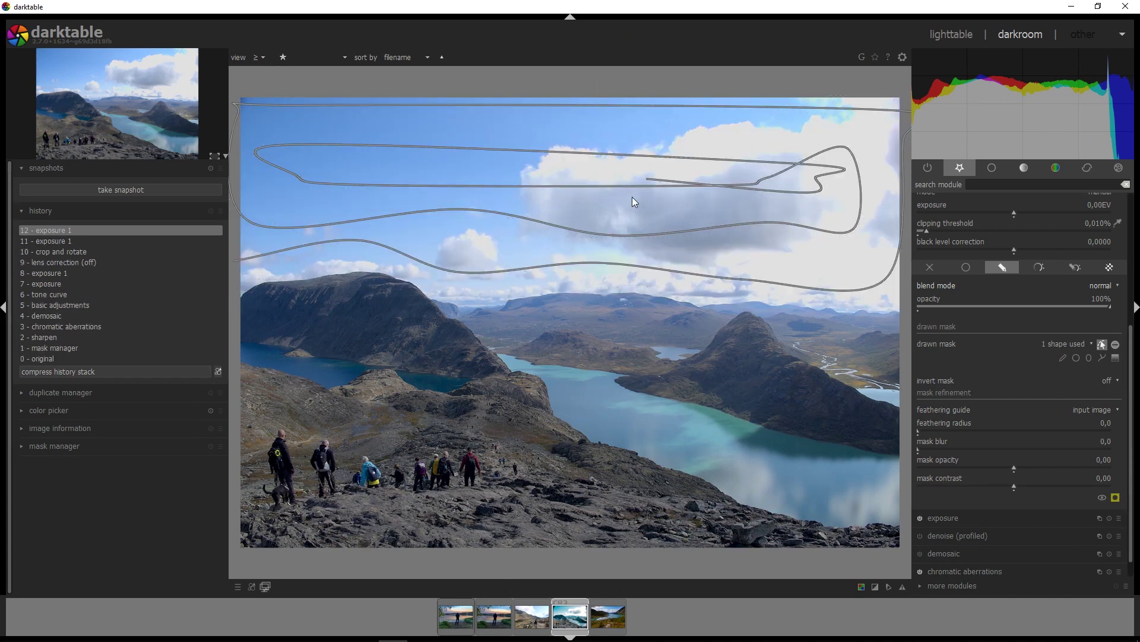
- Increase the hardness of the painted sky stroke to narrow its soft border
mouse_move(611, 261)
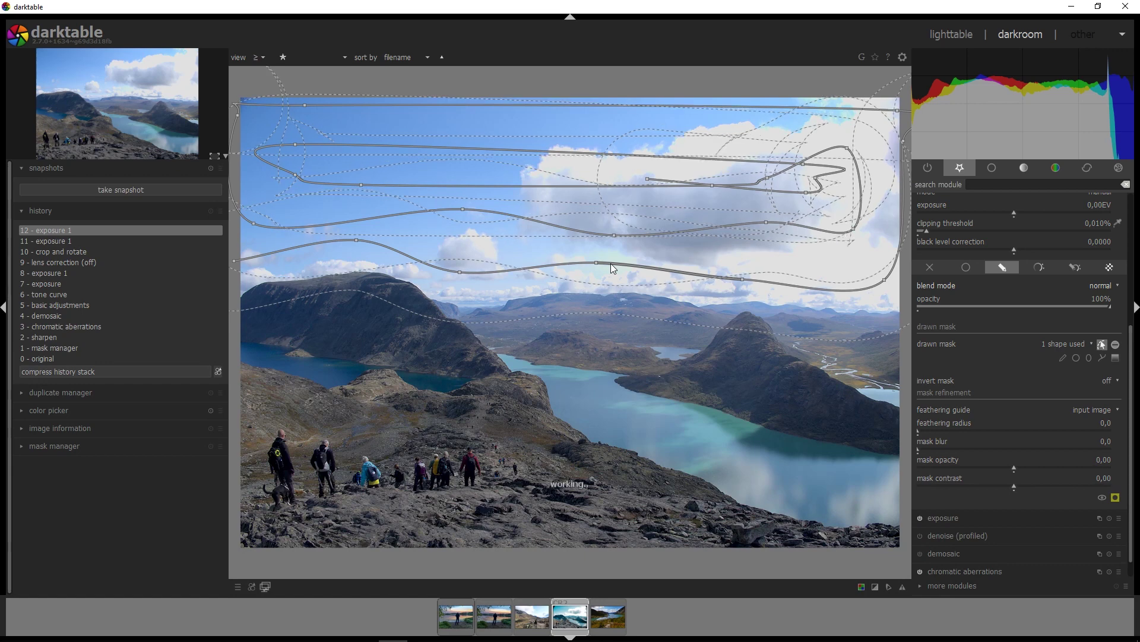
scroll(610, 263, "up", 2)
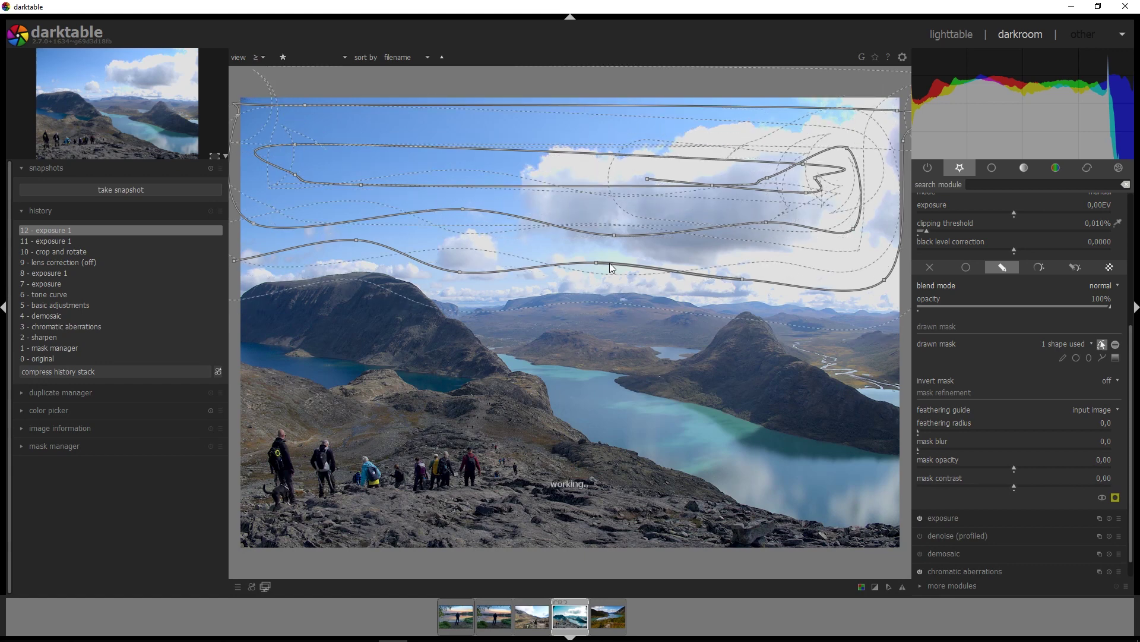
scroll(611, 267, "up", 1)
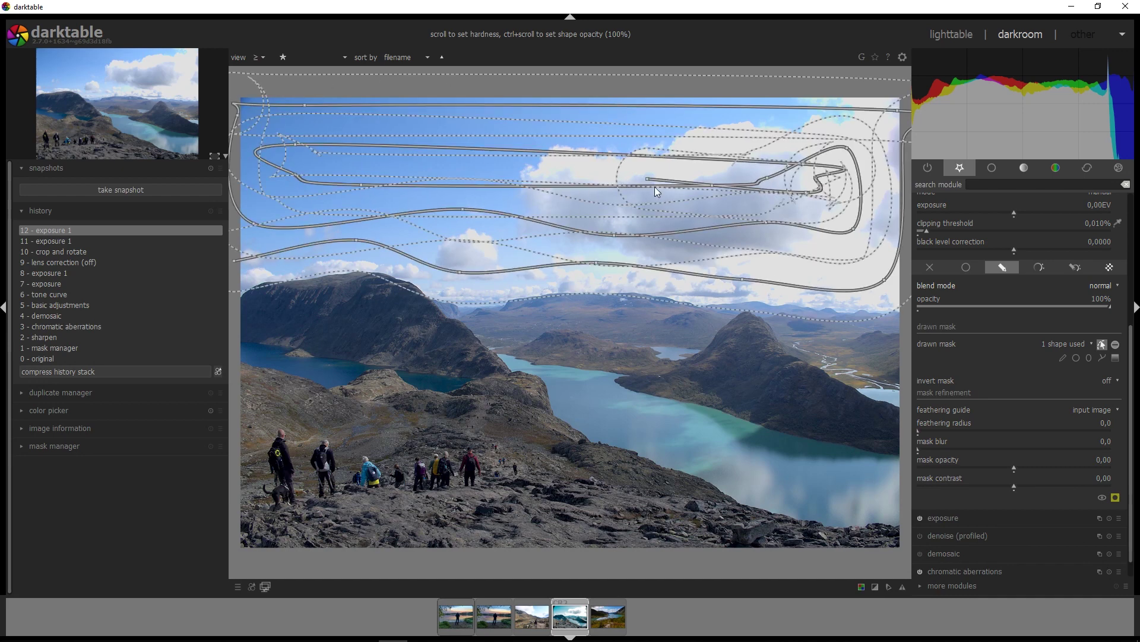
- Display the mask overlay and refine the sky mask with feathering radius 90.2 and mask blur 23.9
left_click(1109, 502)
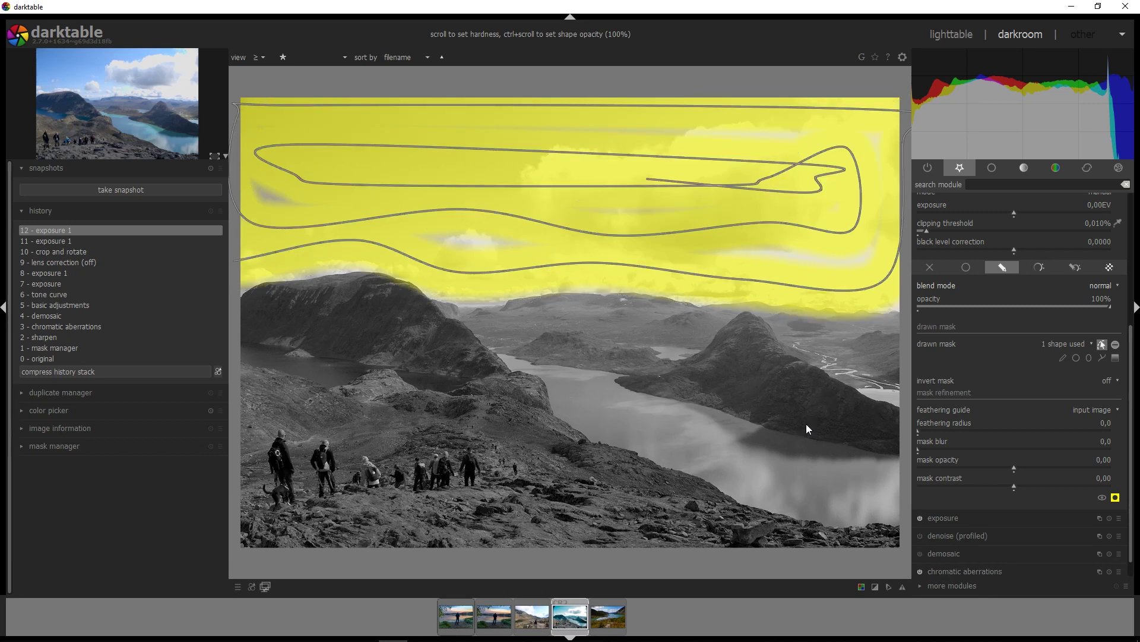
left_click_drag(833, 407, 926, 406)
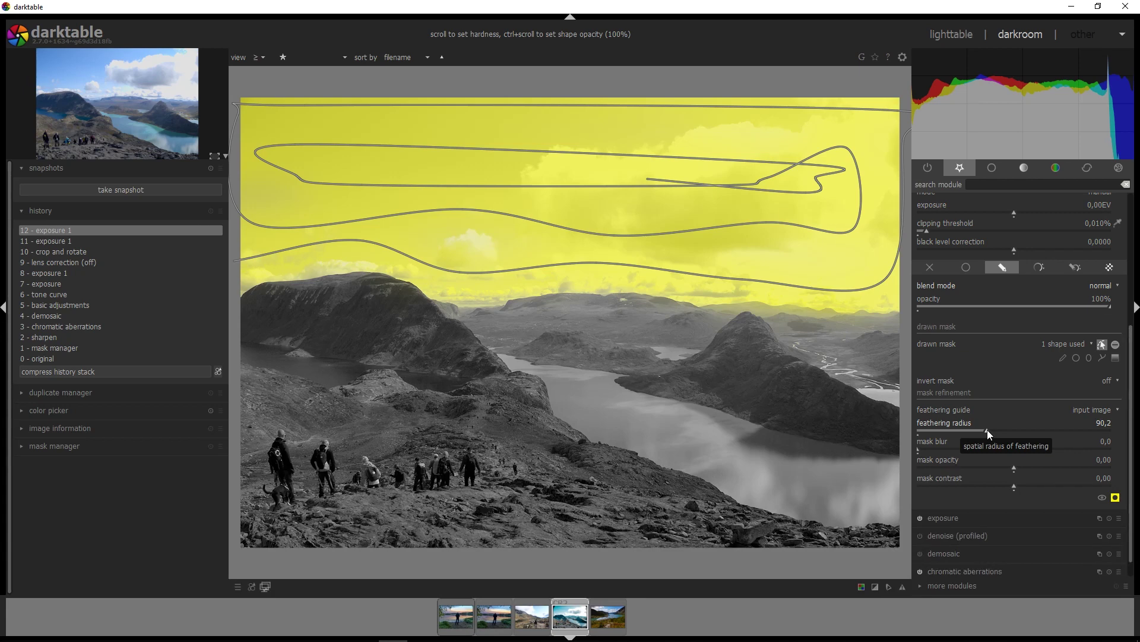
left_click_drag(922, 448, 964, 446)
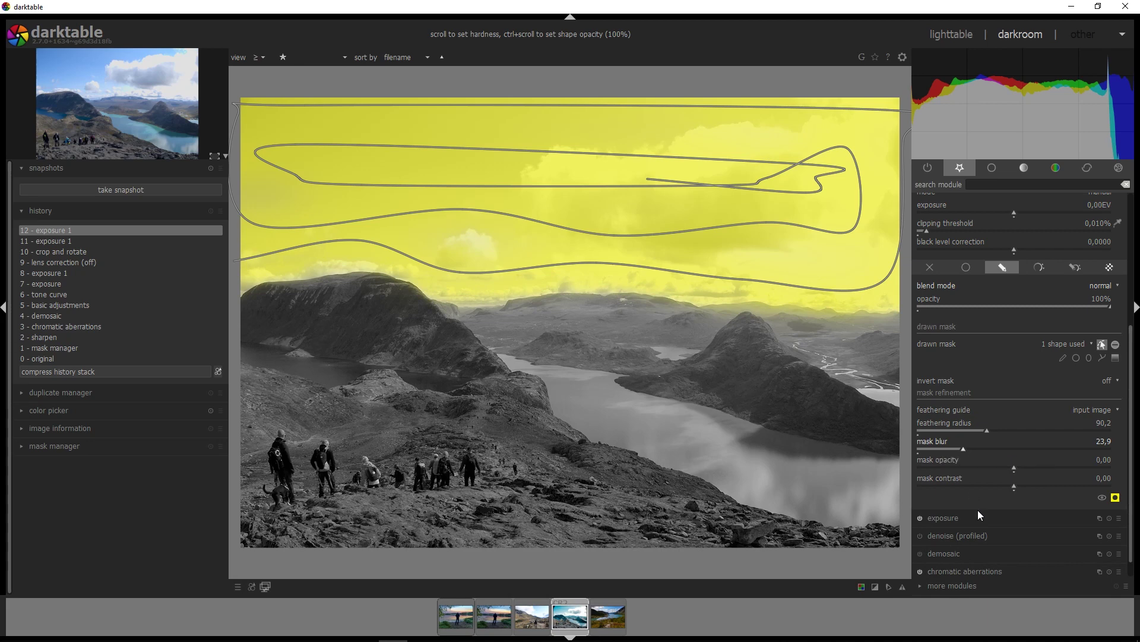
- Try mask opacity values of 0.49 and -0.67 on the sky mask, and reset mask opacity to its default
left_click_drag(1014, 468, 1062, 467)
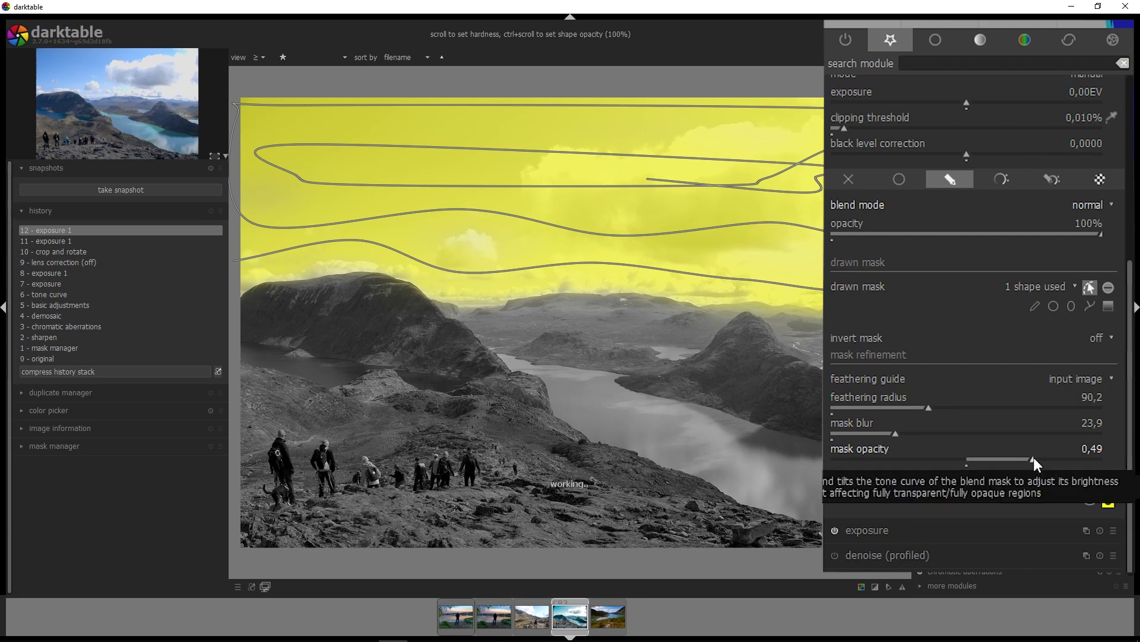
left_click_drag(1062, 468, 949, 469)
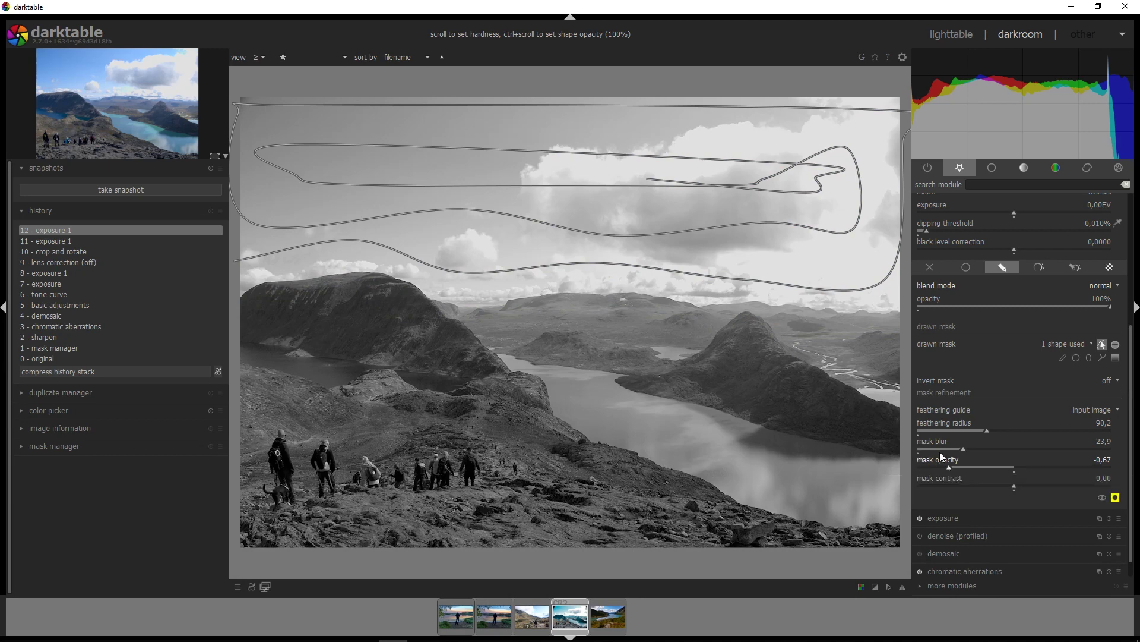
scroll(949, 461, "down", 1)
double_click(949, 460)
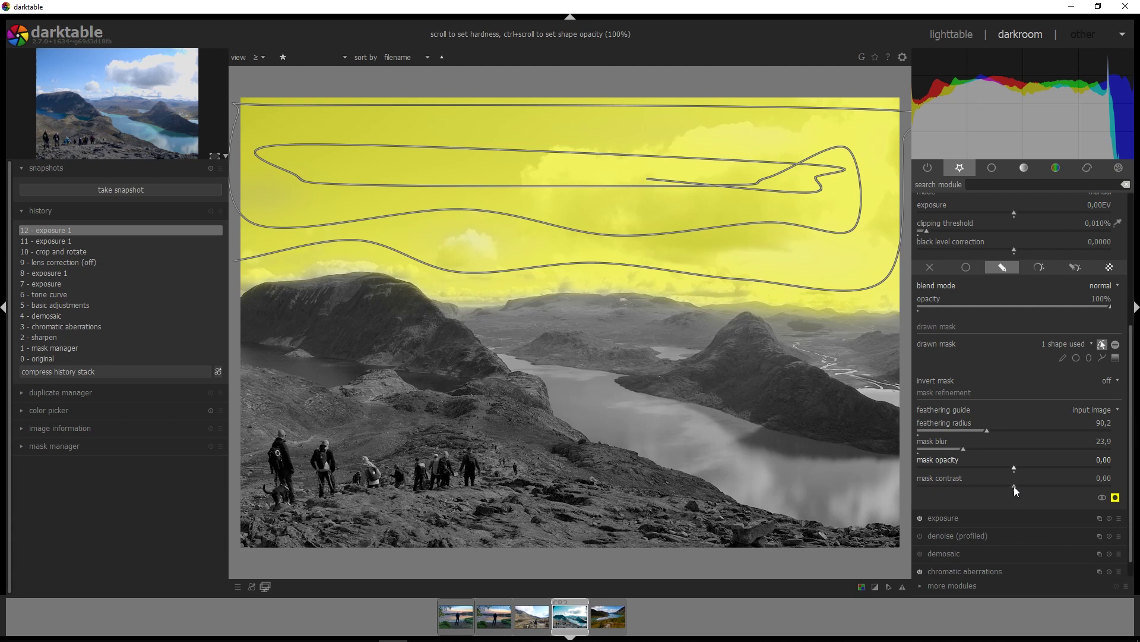
- Try a higher mask contrast and one of -0.49 on the sky mask, and reset mask contrast to its default
left_click(1066, 483)
left_click_drag(1064, 483, 968, 482)
left_click(967, 482)
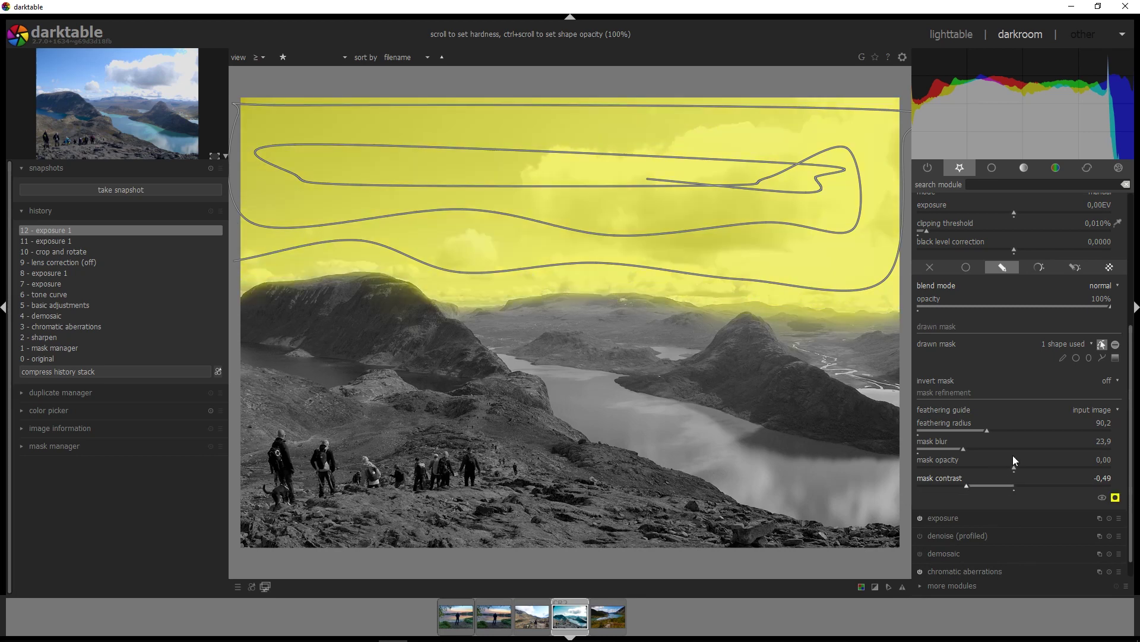
right_click(1024, 483)
double_click(1102, 480)
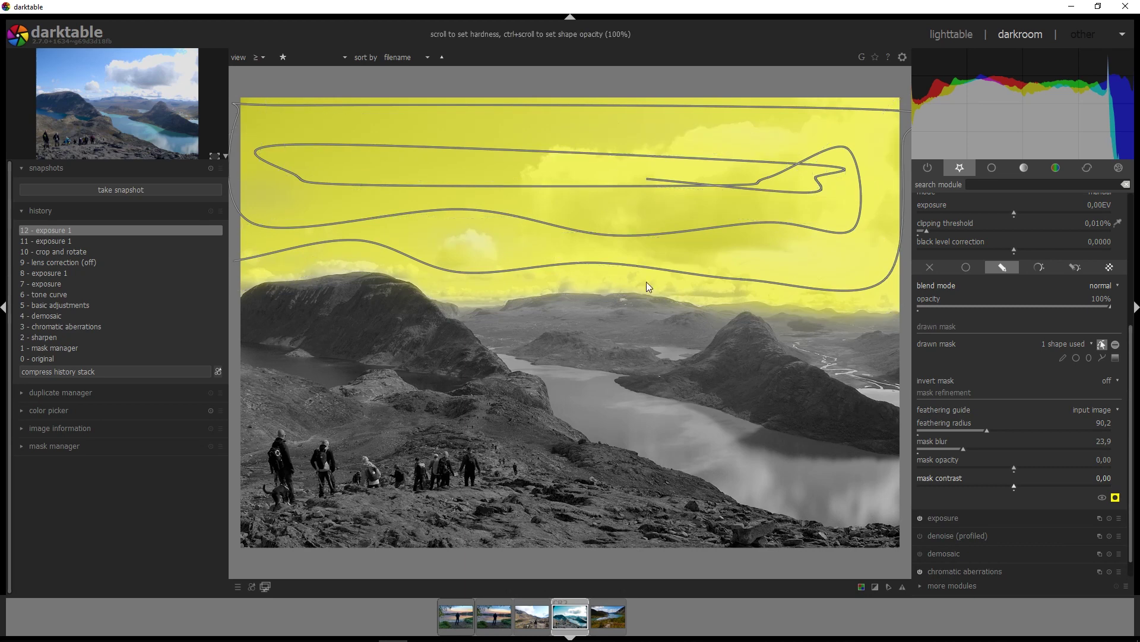
- Hide the mask overlay and brush outlines, and try exposures of -1.02 EV and 0.71 EV on the masked sky
left_click(1109, 502)
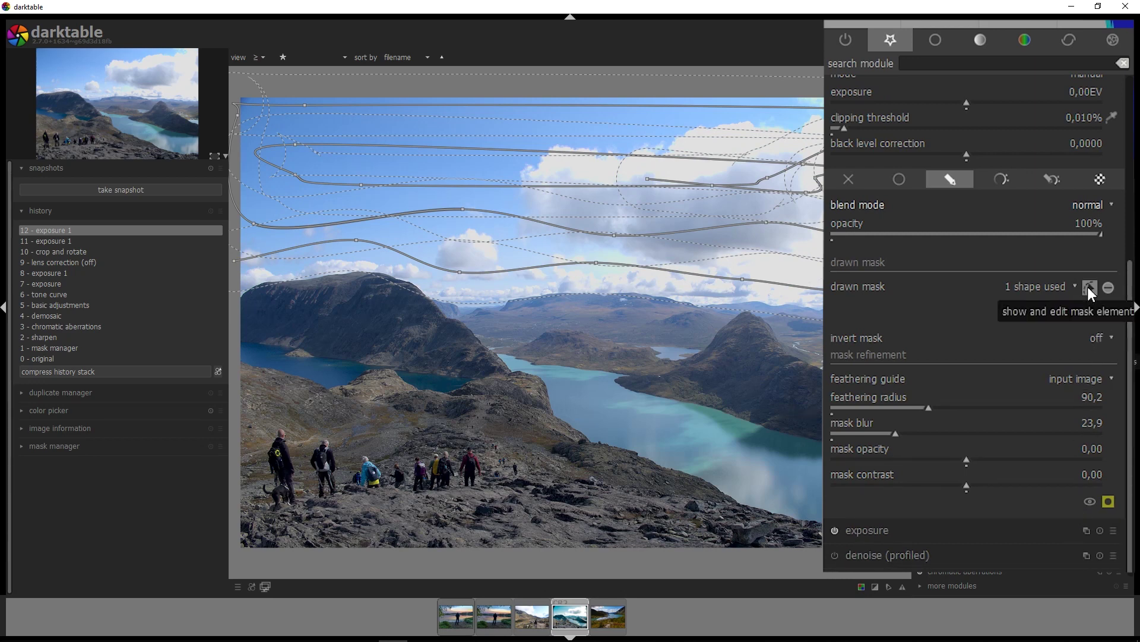
left_click(1102, 347)
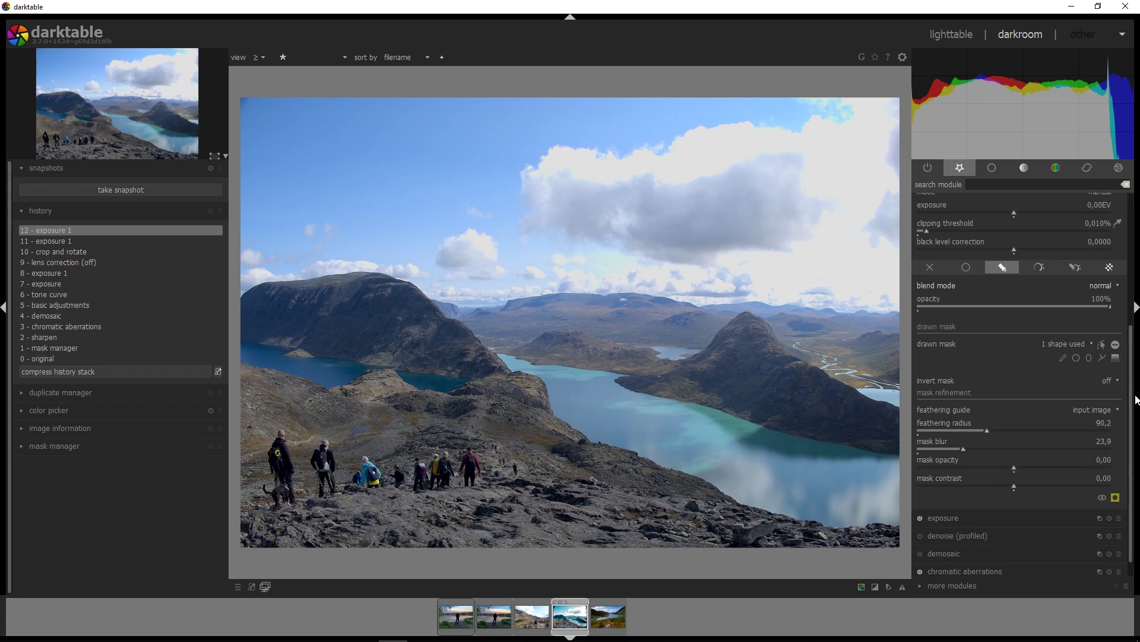
scroll(967, 332, "up", 3)
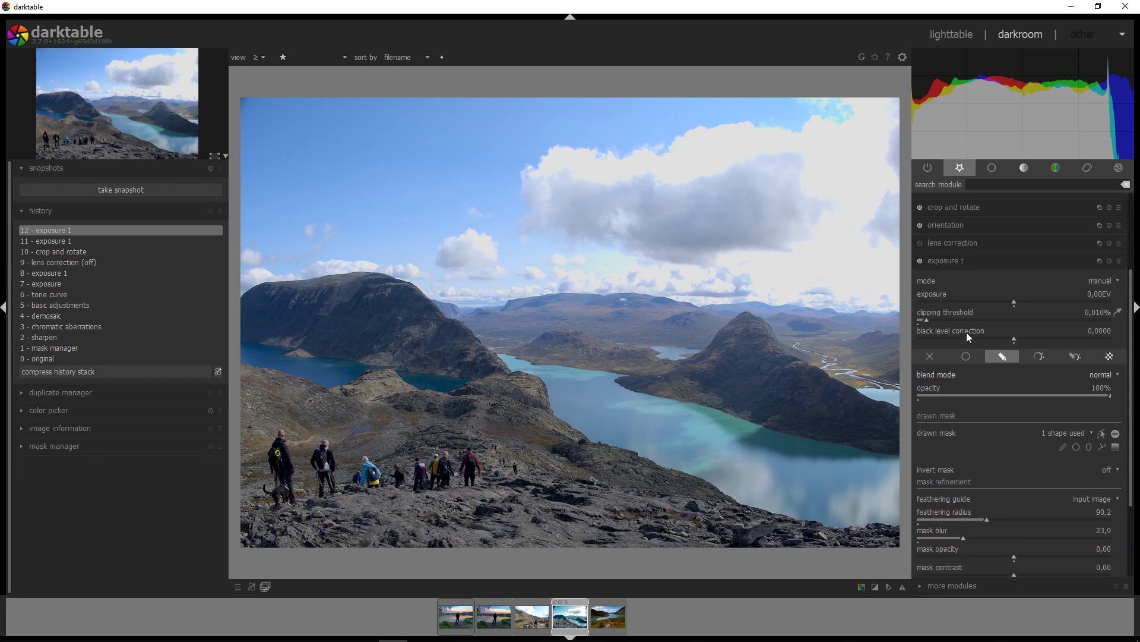
left_click_drag(1013, 301, 981, 302)
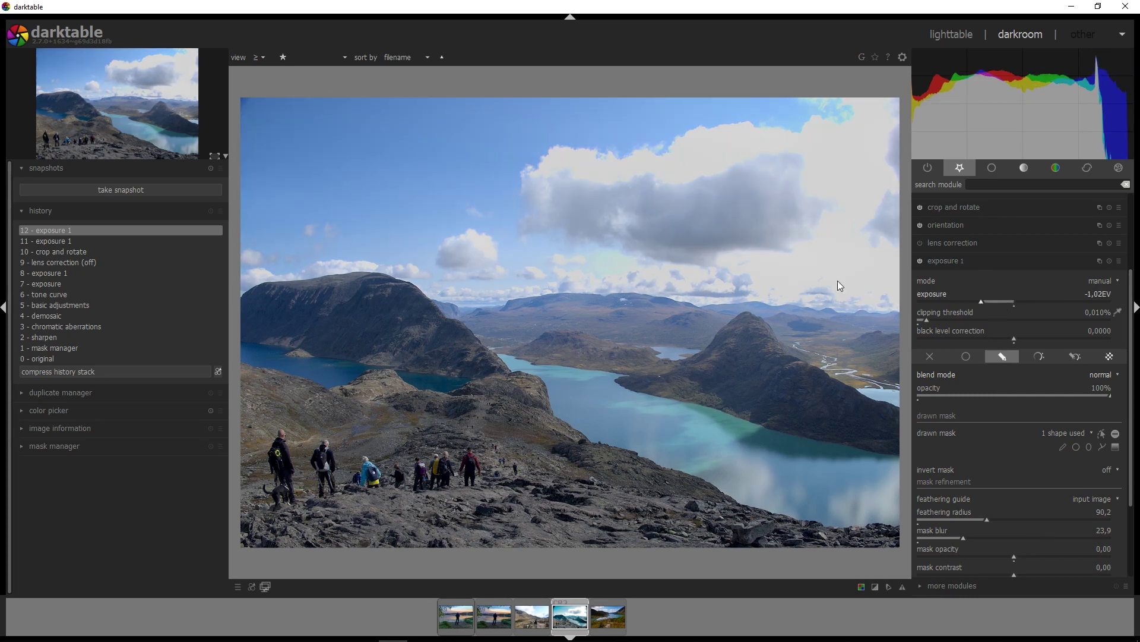
left_click_drag(983, 300, 1038, 301)
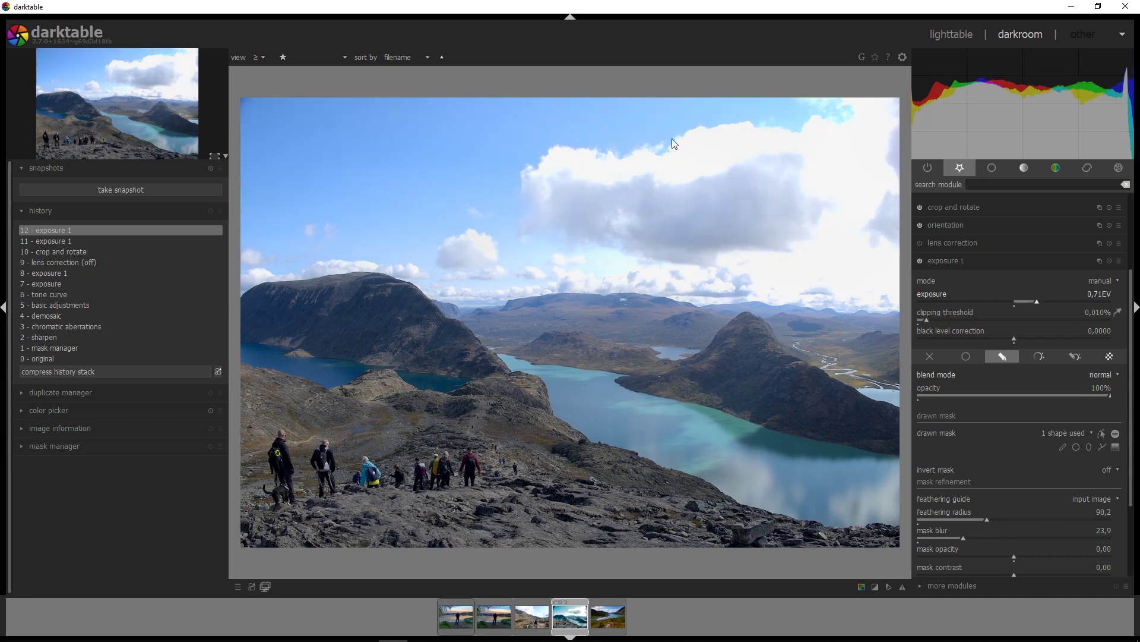
- Reset the exposure value and all parameters of exposure 1, and enable a drawn mask on it again
double_click(939, 294)
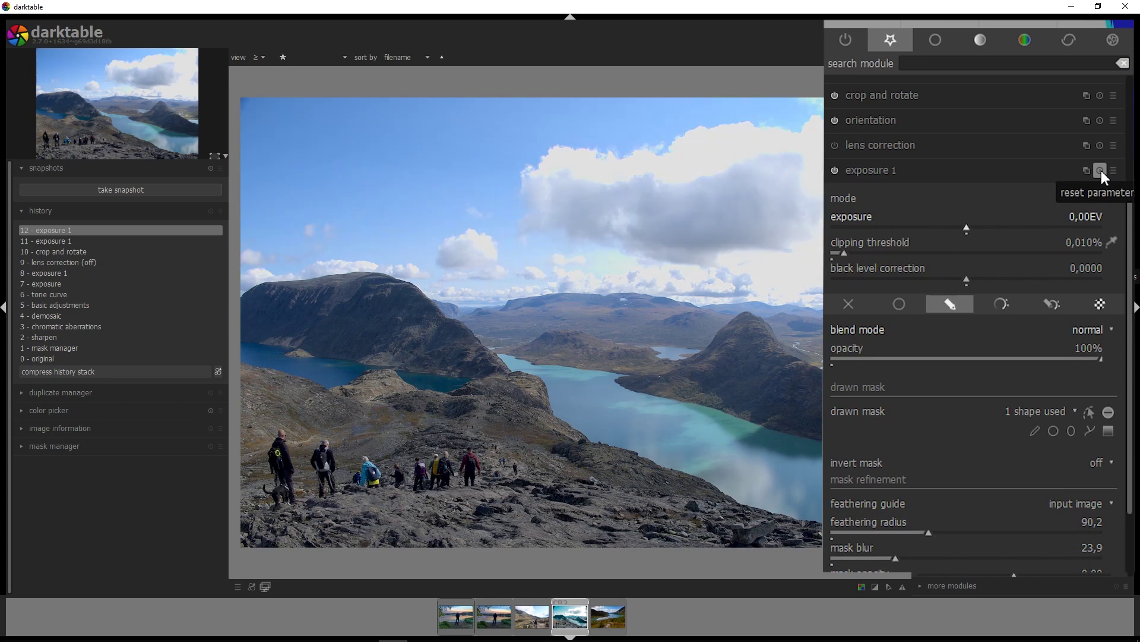
left_click(1100, 171)
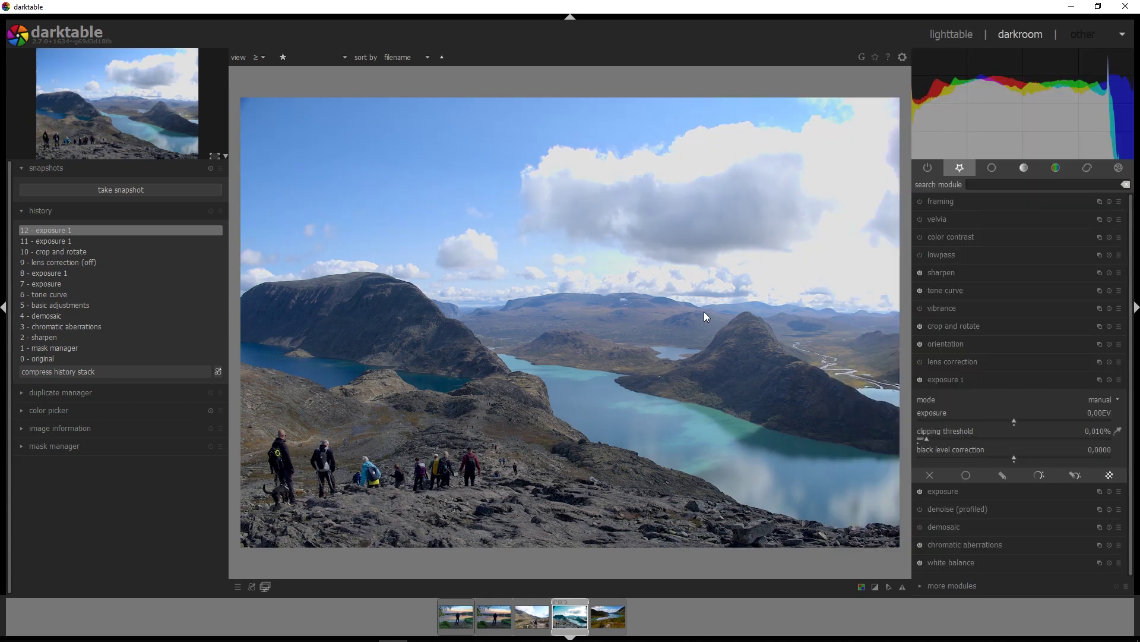
left_click(1000, 476)
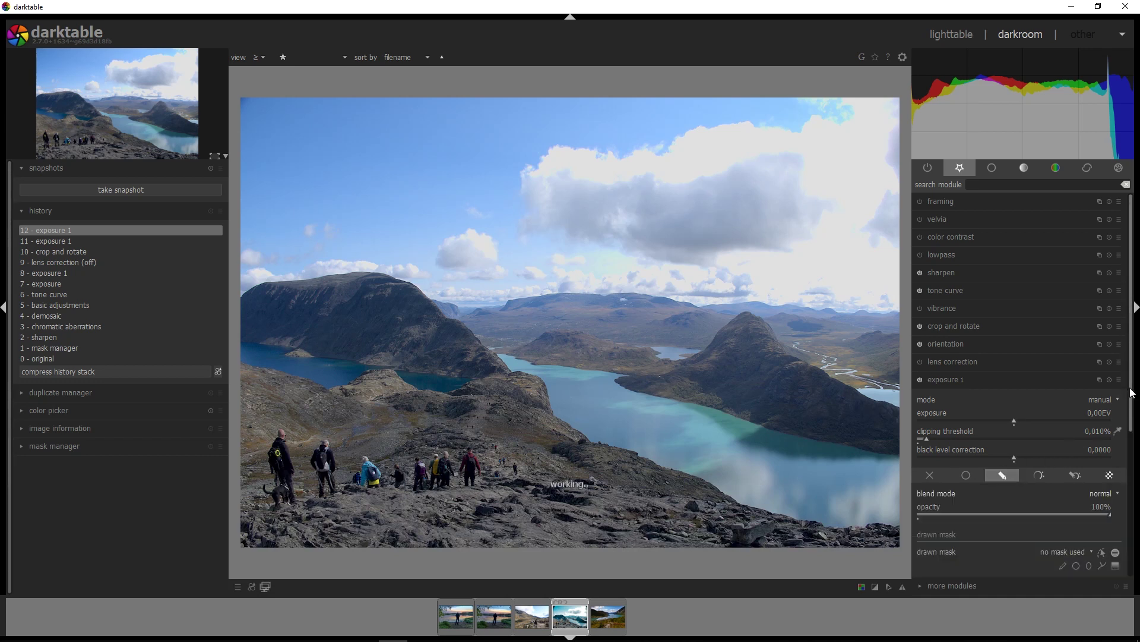
scroll(1135, 432, "down", 1)
scroll(1135, 432, "down", 2)
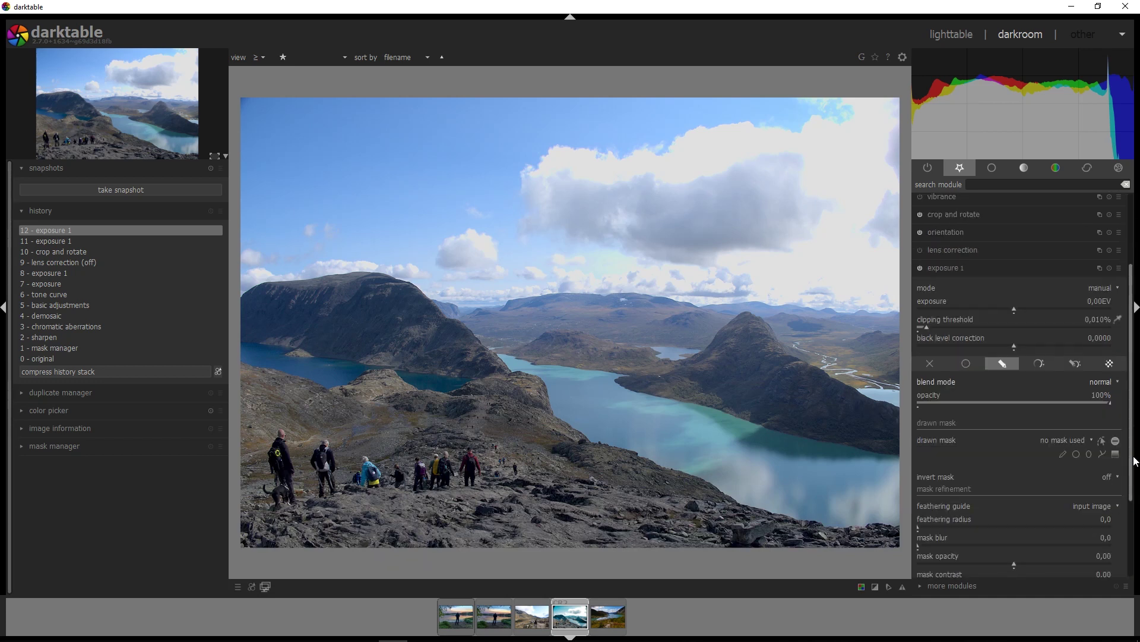
- Place a circle mask with adjusted size and feather over the distant mountains at the photo's centre, and display its mask overlay
left_click(1076, 454)
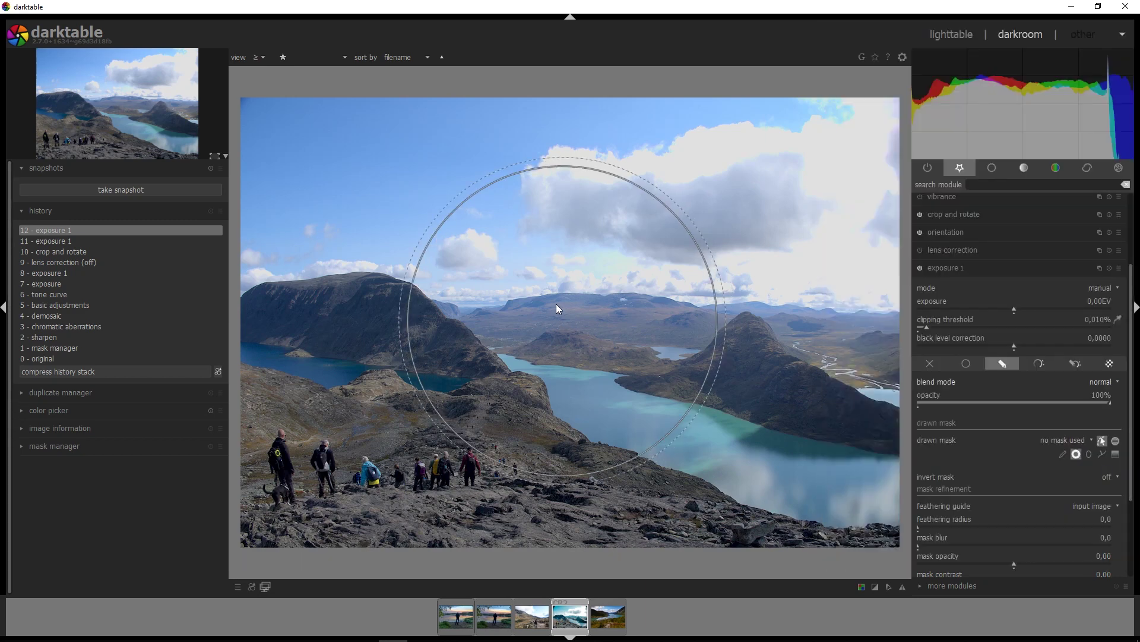
scroll(554, 299, "up", 5)
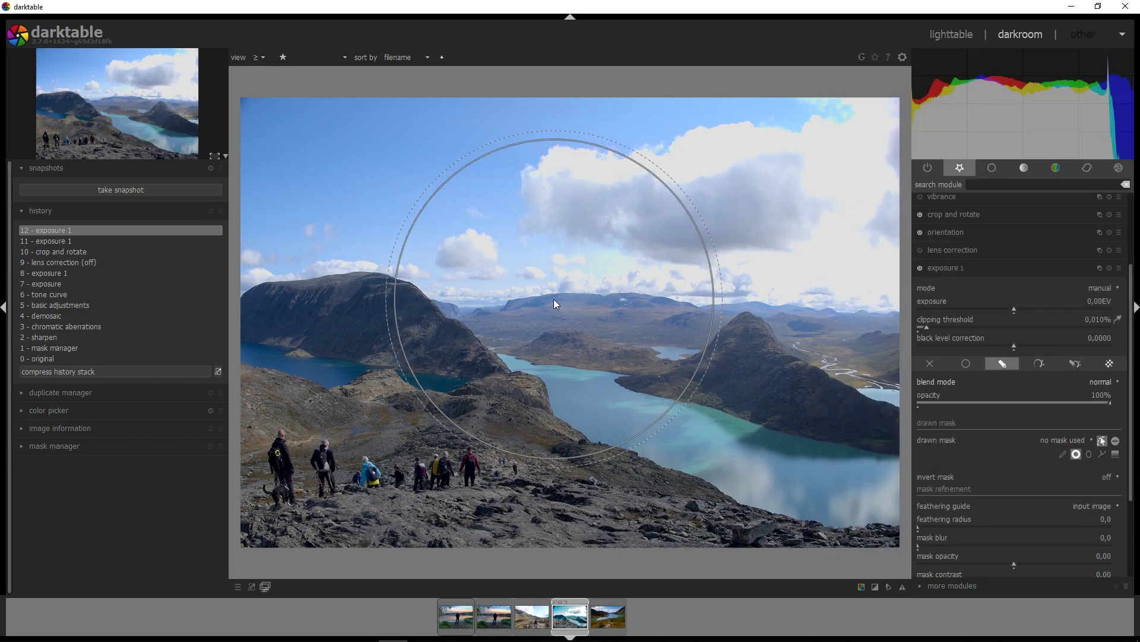
scroll(555, 298, "down", 5)
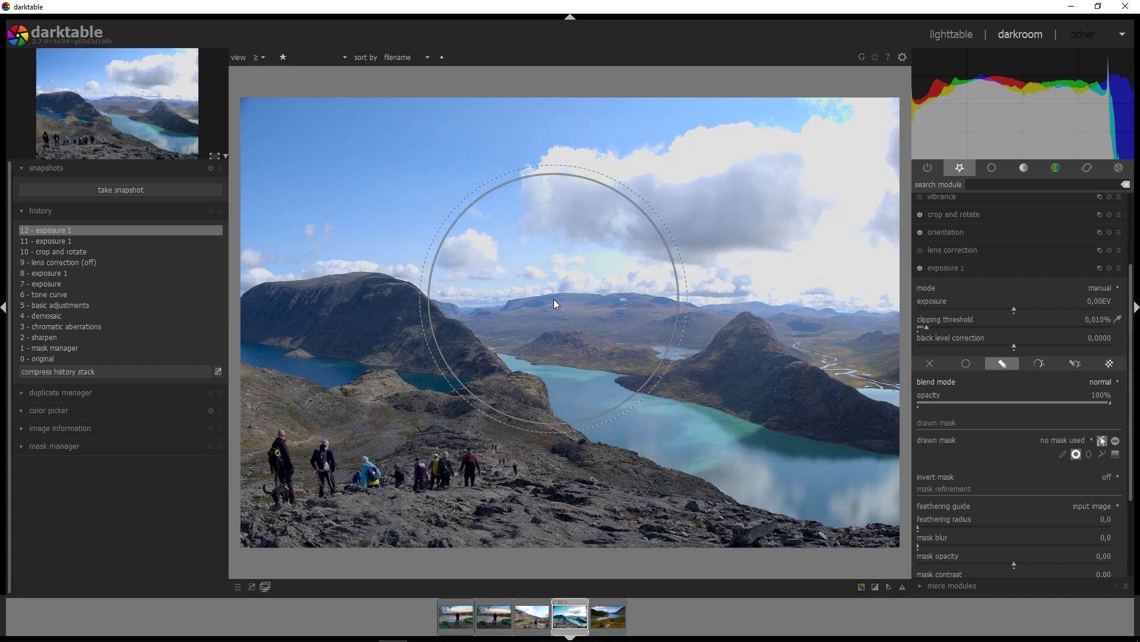
scroll(554, 299, "up", 2)
scroll(555, 298, "up", 3)
scroll(554, 298, "down", 3)
scroll(555, 300, "down", 2)
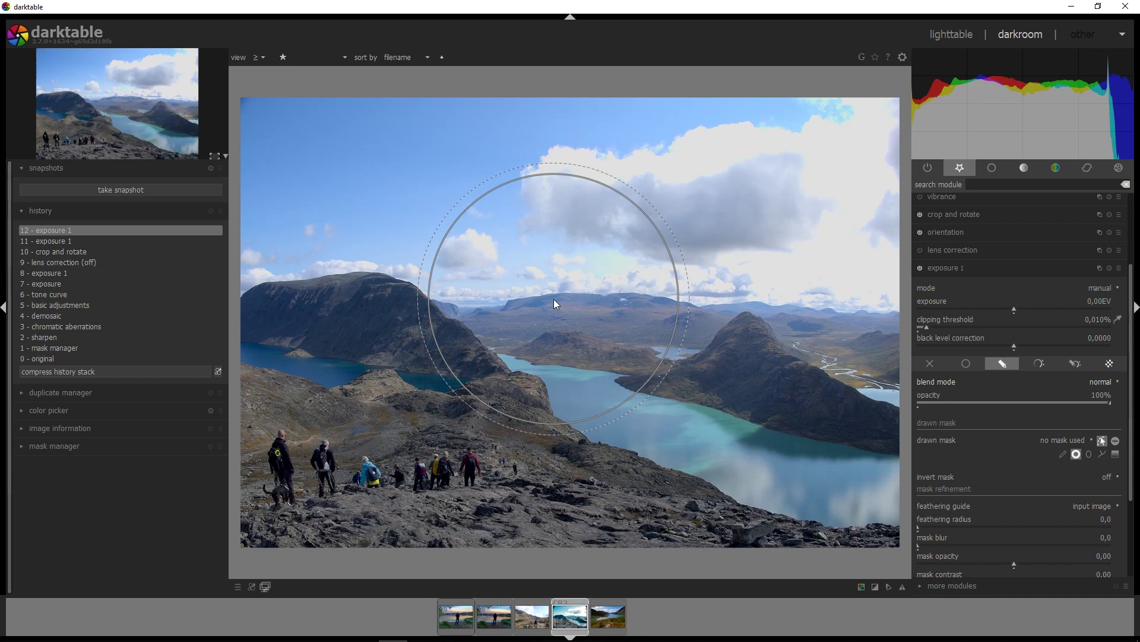
left_click(554, 300)
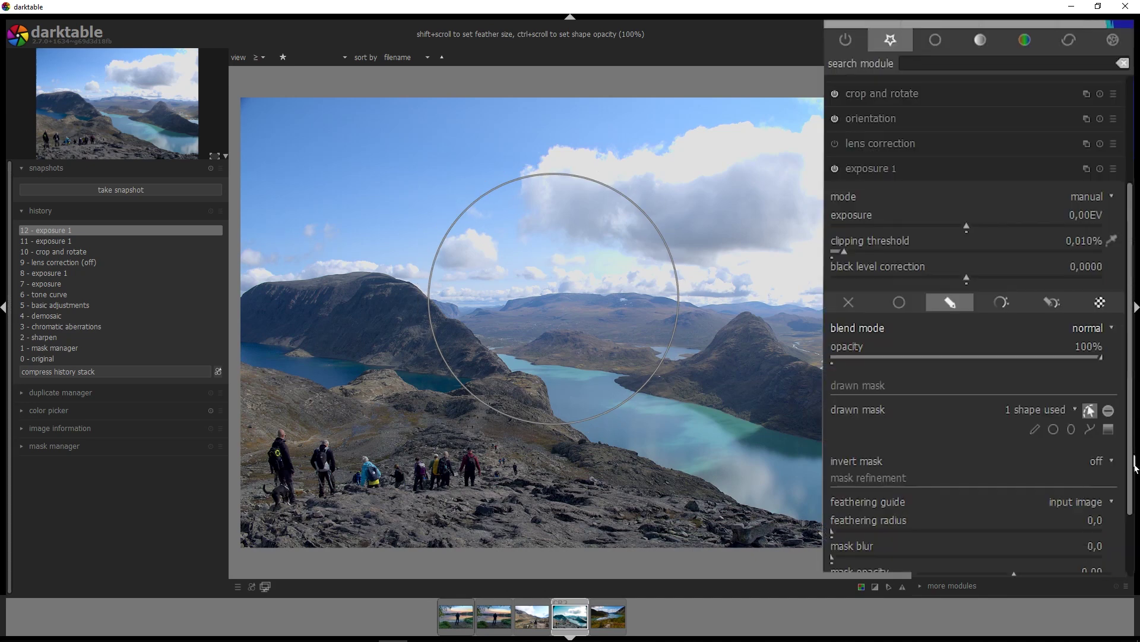
scroll(1130, 484, "down", 4)
left_click(1109, 473)
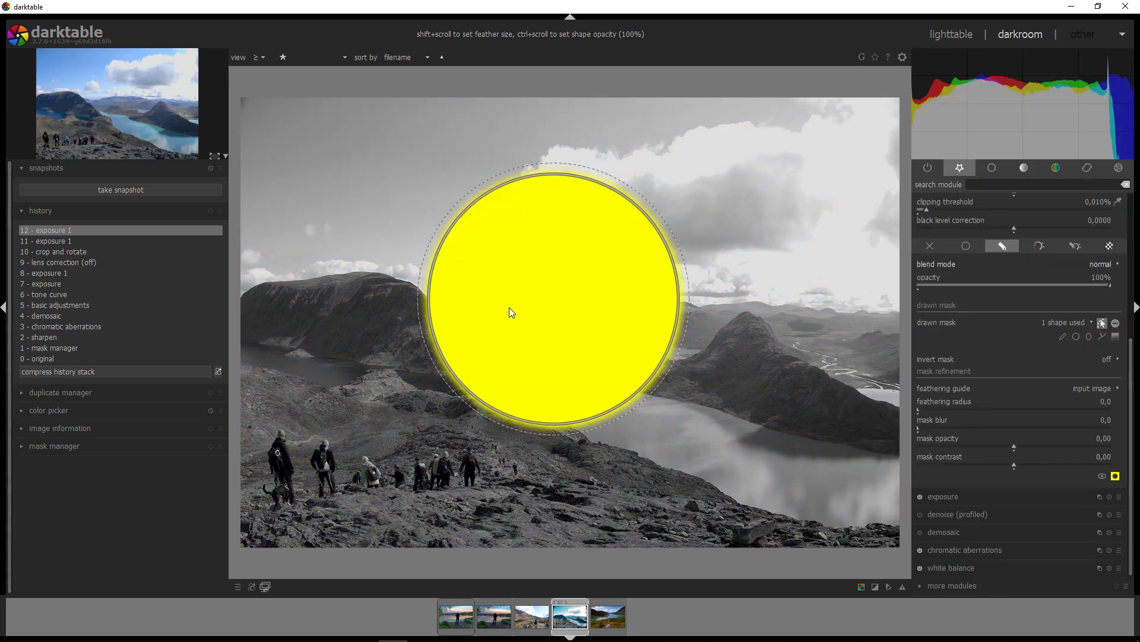
- Set the circle mask's feathering radius to 85.6 and its mask blur to 37.0
left_click_drag(920, 408, 982, 411)
left_click_drag(918, 428, 989, 429)
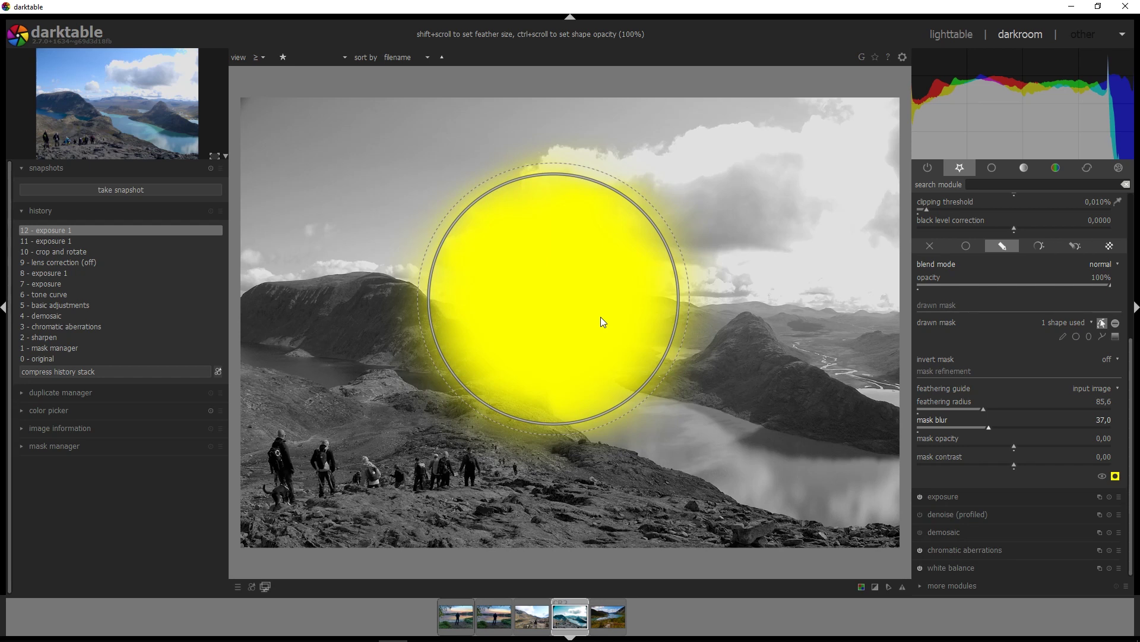
- Replace the circle mask with an ellipse over the distant mountains, with the mask overlay hidden
right_click(578, 301)
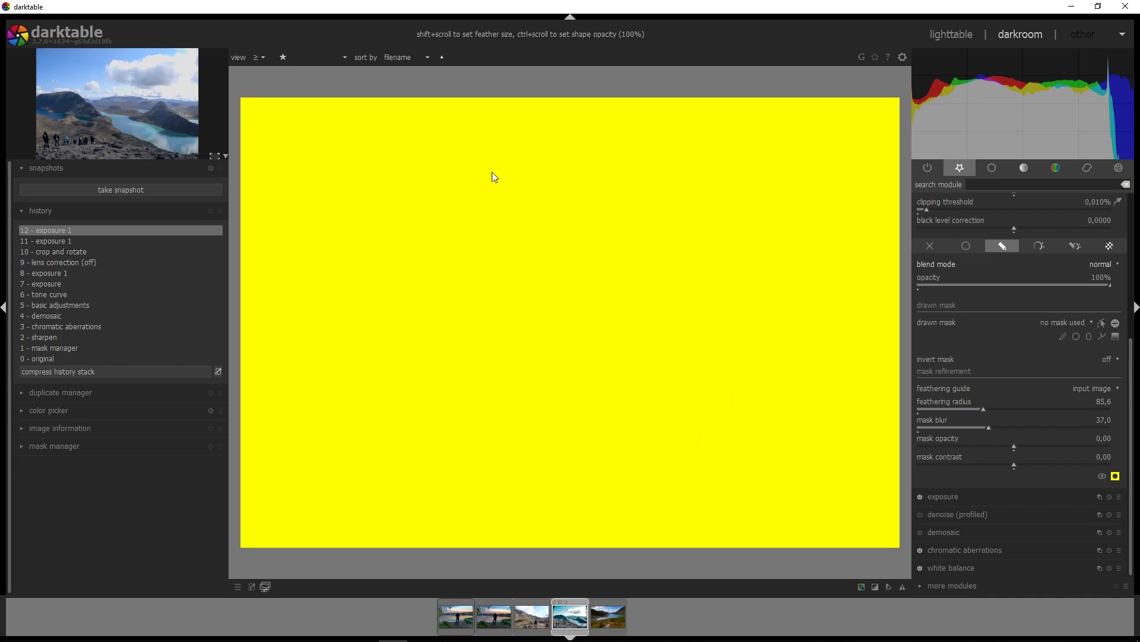
left_click(1116, 476)
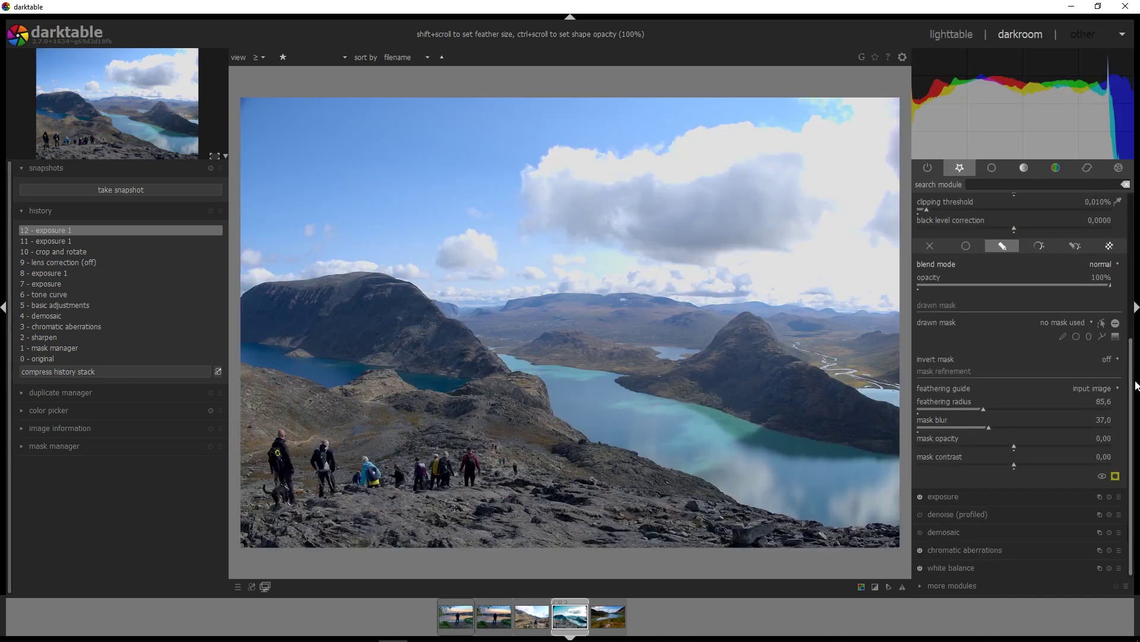
left_click_drag(1135, 388, 1133, 331)
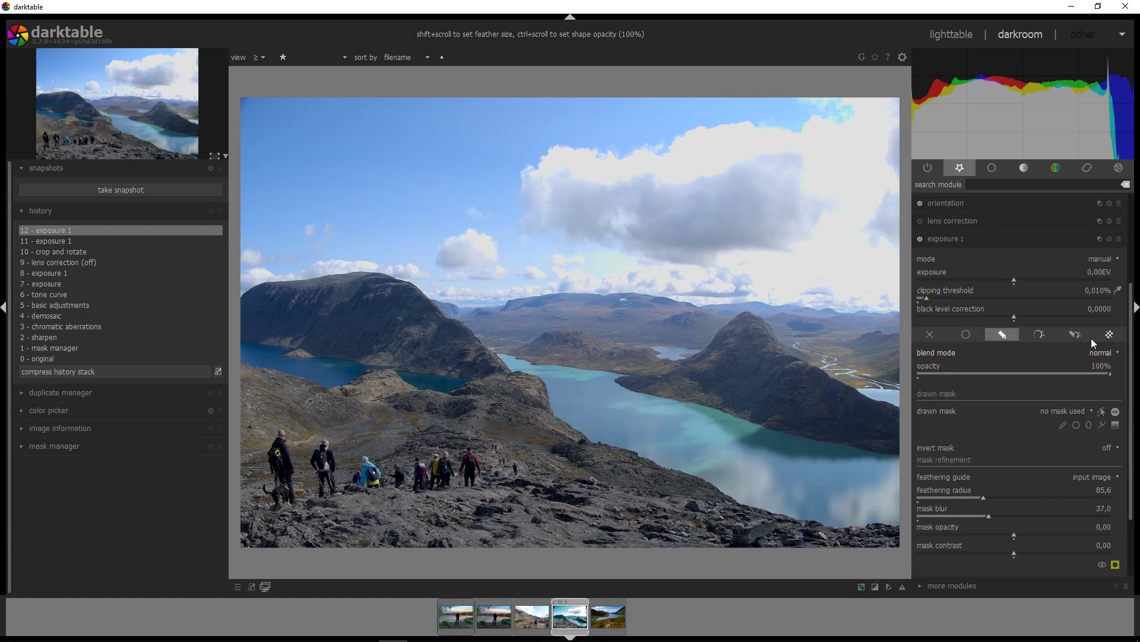
left_click(1089, 424)
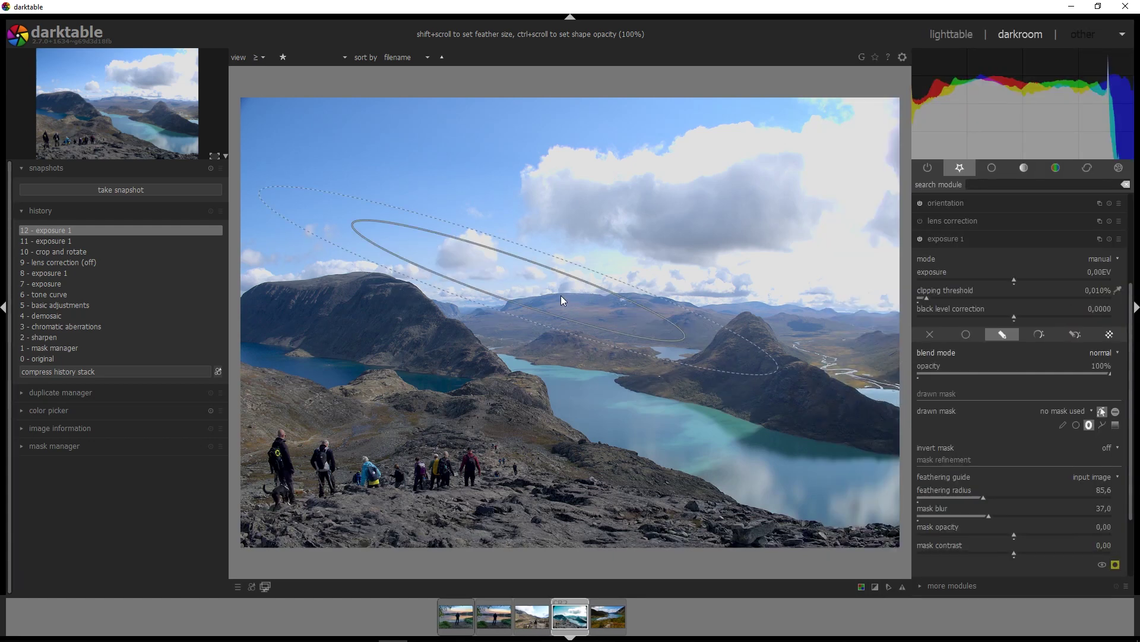
left_click(565, 293)
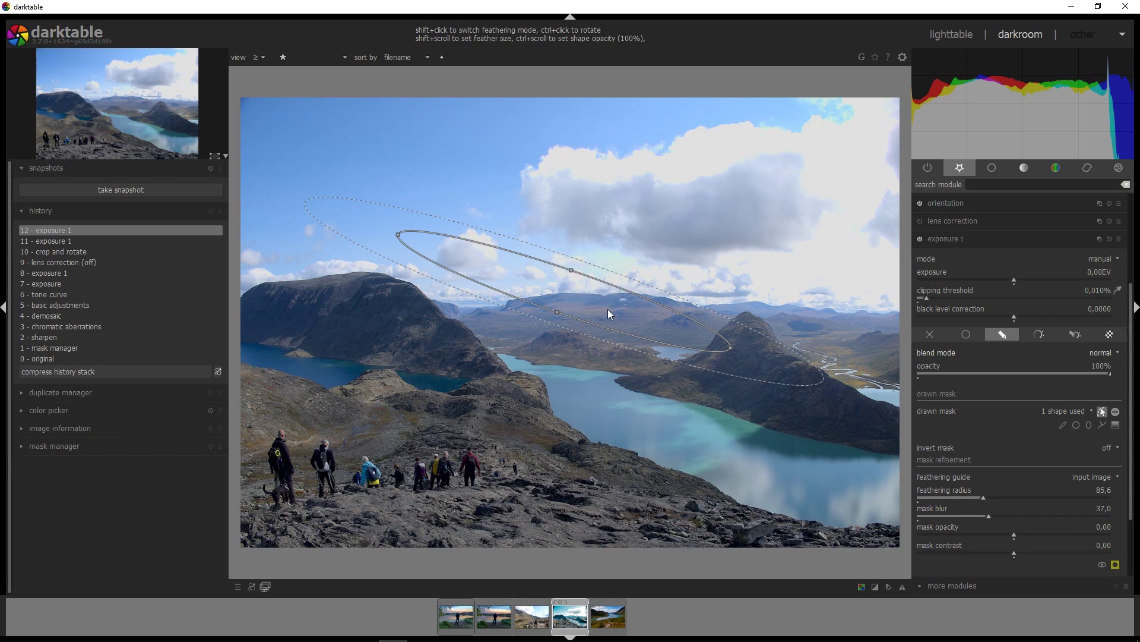
- Adjust the ellipse mask to a wider feather, a slightly narrower shape and a steeper downward tilt
scroll(578, 302, "down", 2, "shift")
scroll(579, 303, "down", 3, "shift")
scroll(579, 305, "up", 3, "shift")
scroll(579, 305, "up", 1, "shift")
mouse_move(572, 271)
left_mouse_down()
mouse_move(610, 202)
mouse_move(573, 274)
left_mouse_up()
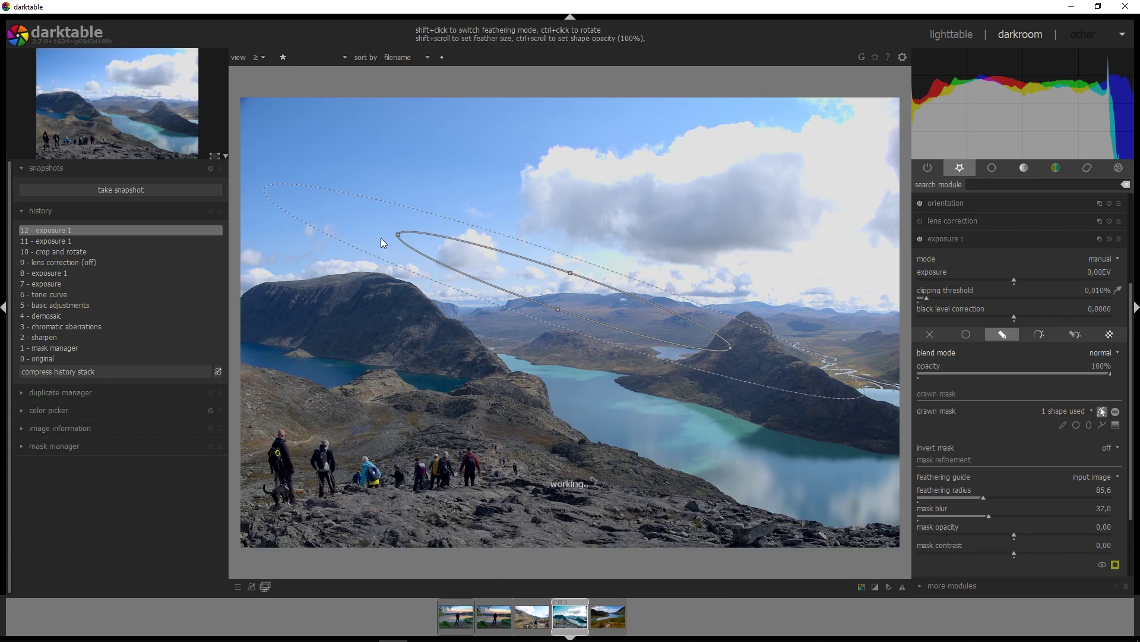
mouse_move(401, 239)
left_mouse_down()
mouse_move(550, 274)
mouse_move(402, 235)
left_mouse_up()
left_click_drag(398, 234, 626, 320)
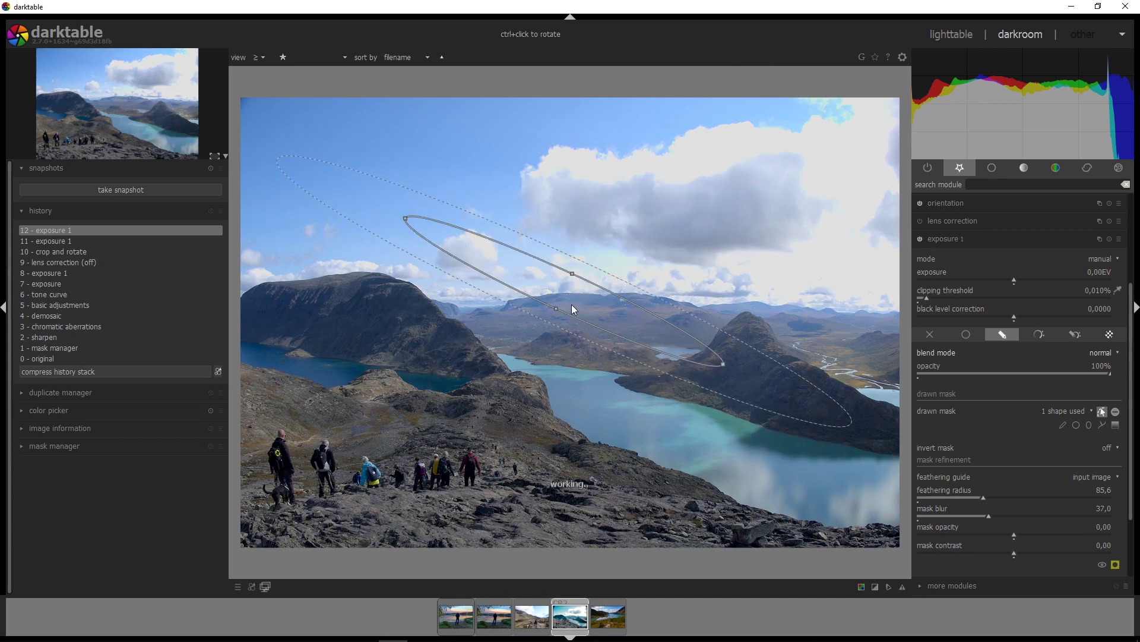
- Move the ellipse mask onto the turquoise lake, and shorten and rotate it to fit the water
left_click_drag(547, 290, 716, 445)
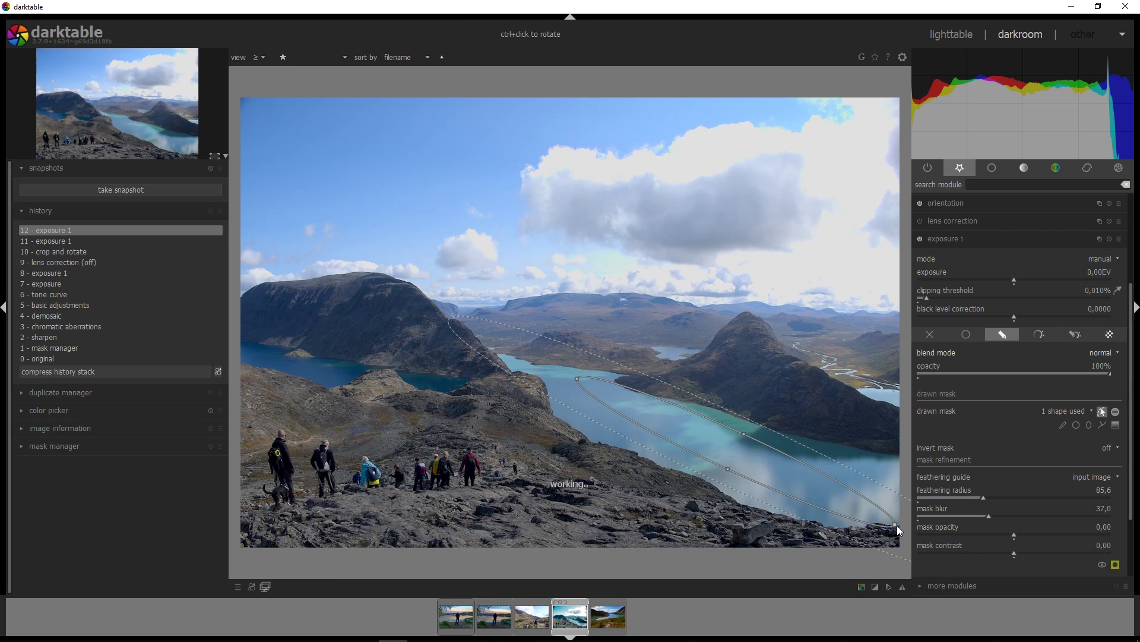
left_click_drag(895, 524, 837, 495)
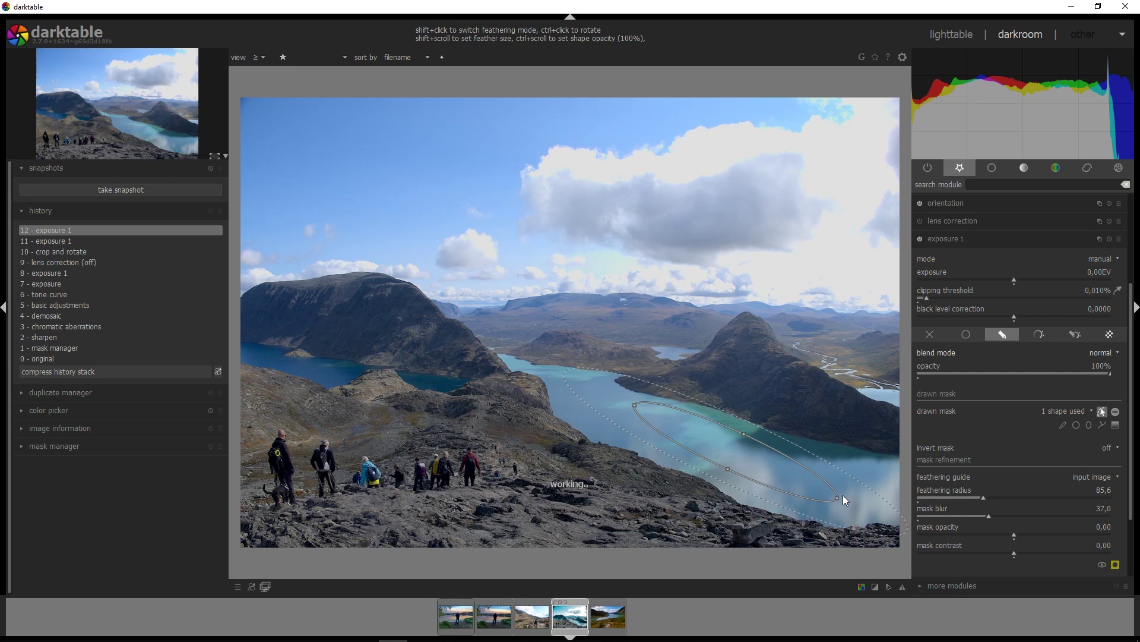
scroll(842, 494, "down", 3)
left_click_drag(633, 405, 625, 419)
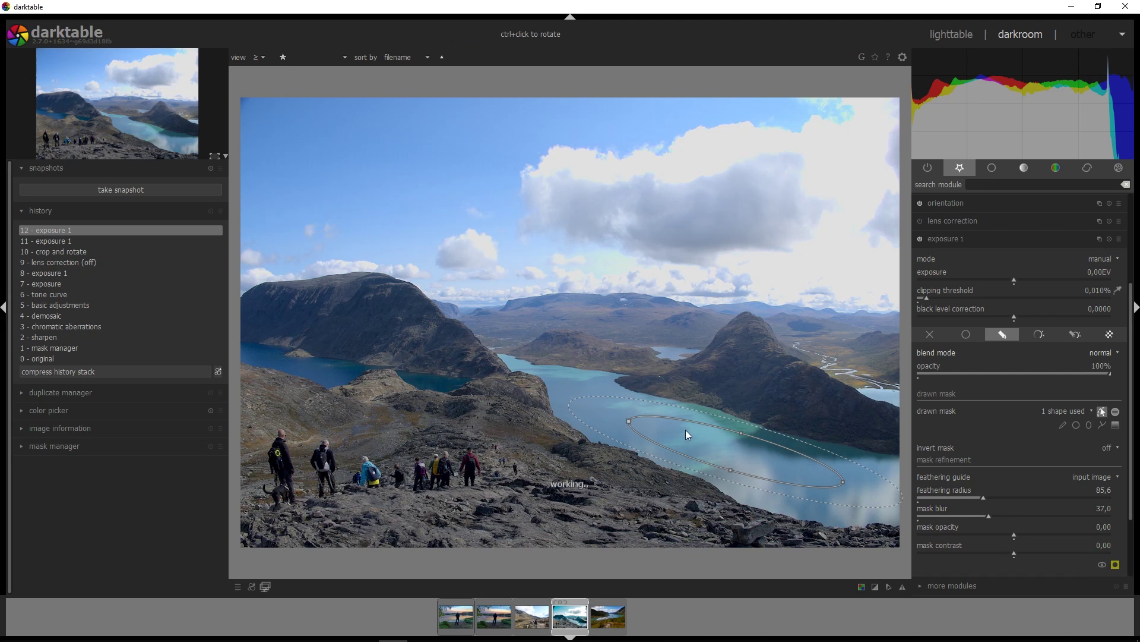
left_click_drag(746, 455, 729, 448)
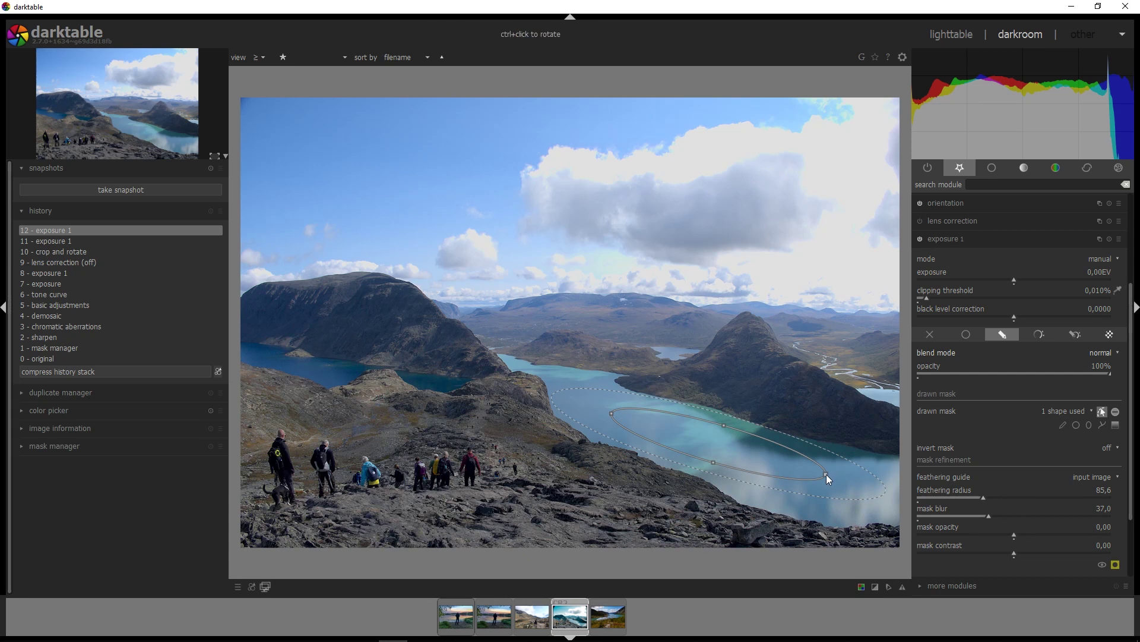
mouse_move(826, 474)
left_mouse_down()
mouse_move(812, 487)
mouse_move(826, 476)
left_mouse_up()
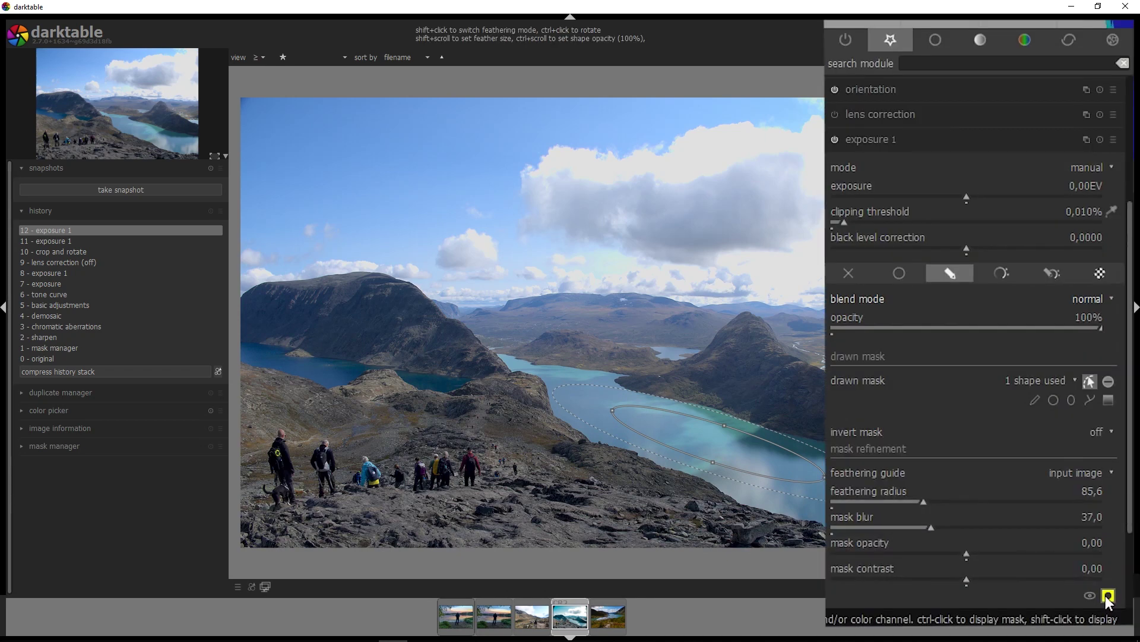
- Display the ellipse's mask overlay, reset the mask blur to its default and set the feathering radius to 115.4
left_click(1109, 597)
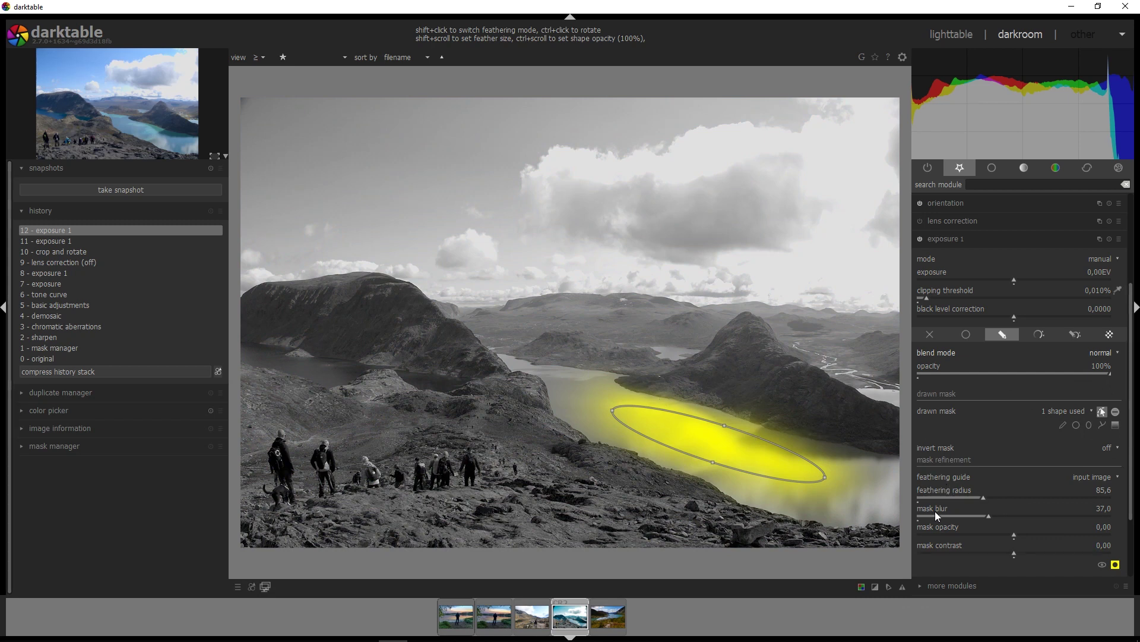
scroll(960, 511, "down", 3)
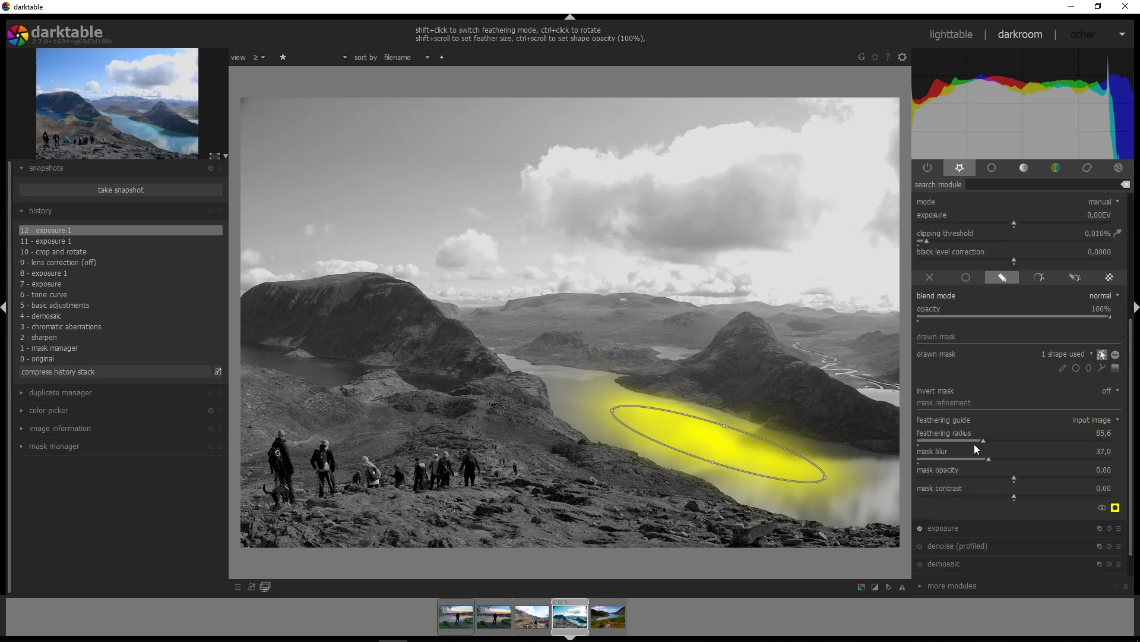
double_click(946, 429)
double_click(936, 454)
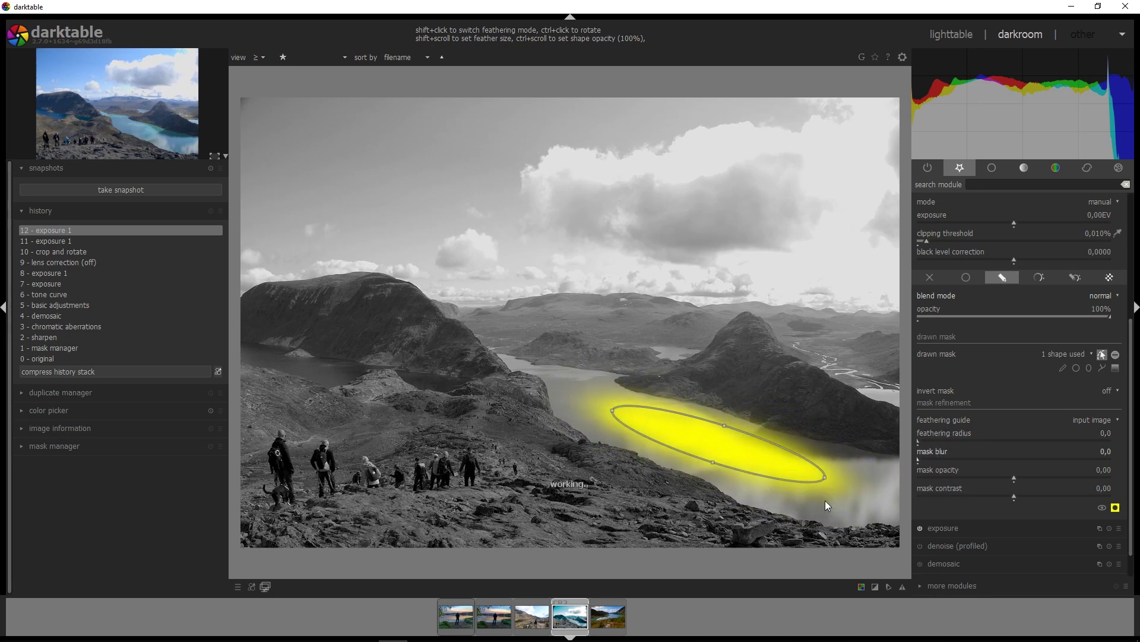
left_click_drag(928, 441, 1006, 440)
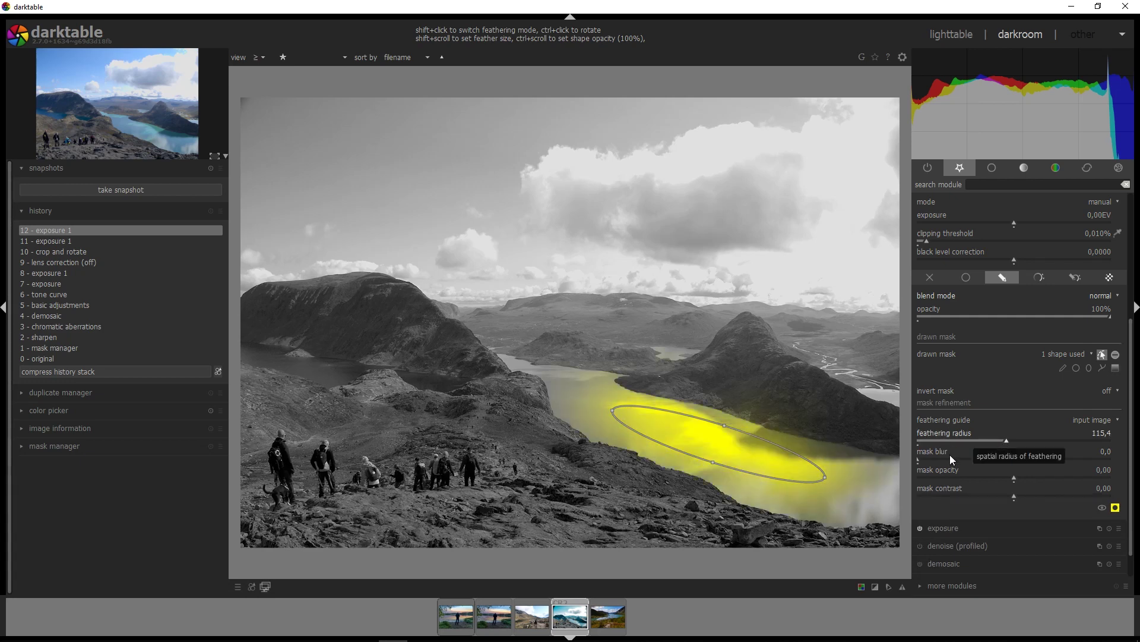
- Hide the mask overlay and ellipse outline, and try exposures of 0.47, 1.39 and -0.96 EV on the masked lake
left_click(1116, 508)
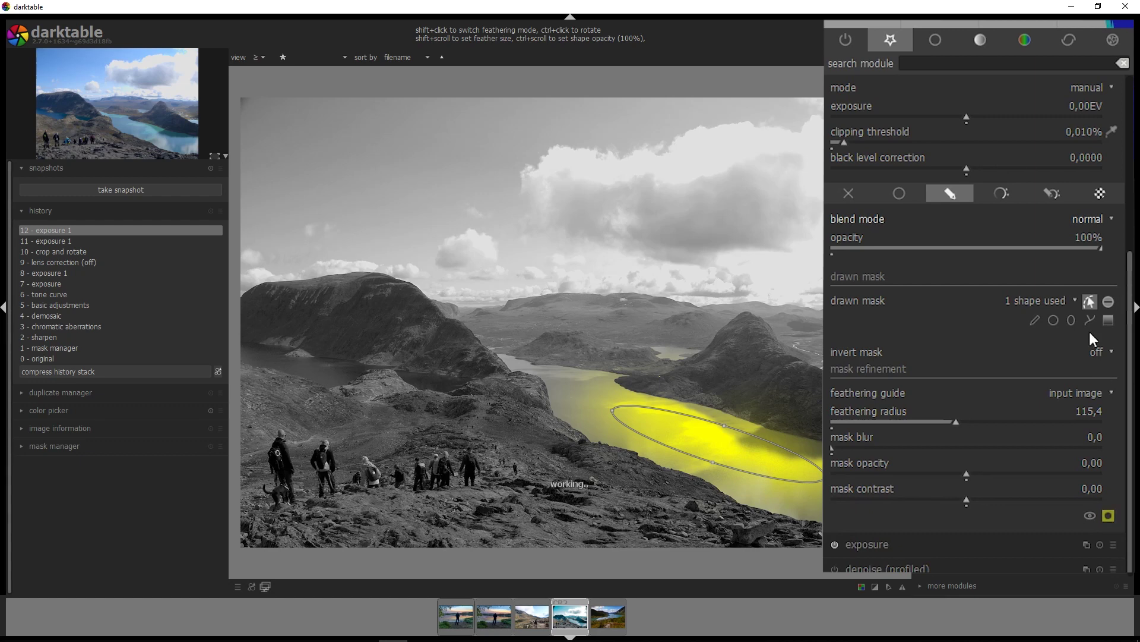
left_click(1088, 301)
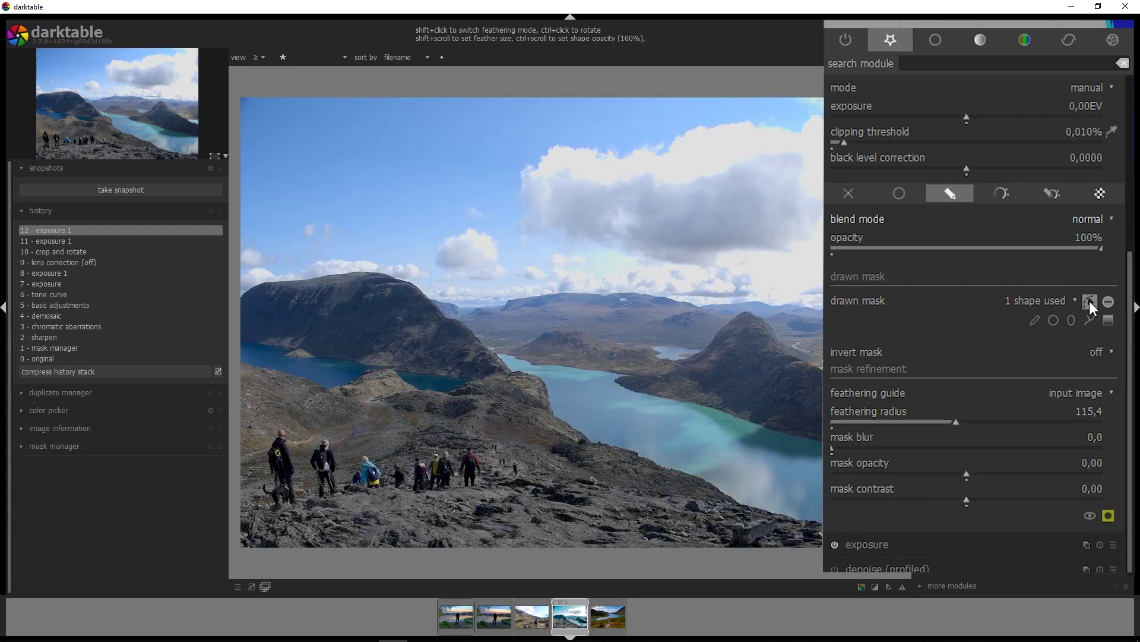
scroll(1136, 363, "up", 1)
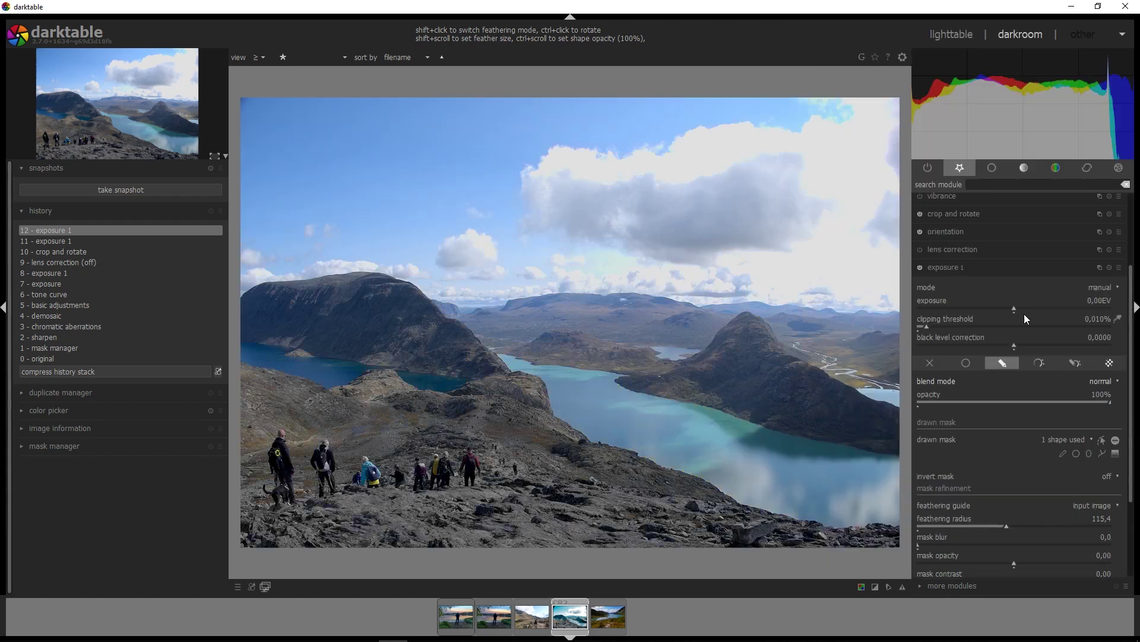
left_click_drag(1015, 306, 1029, 308)
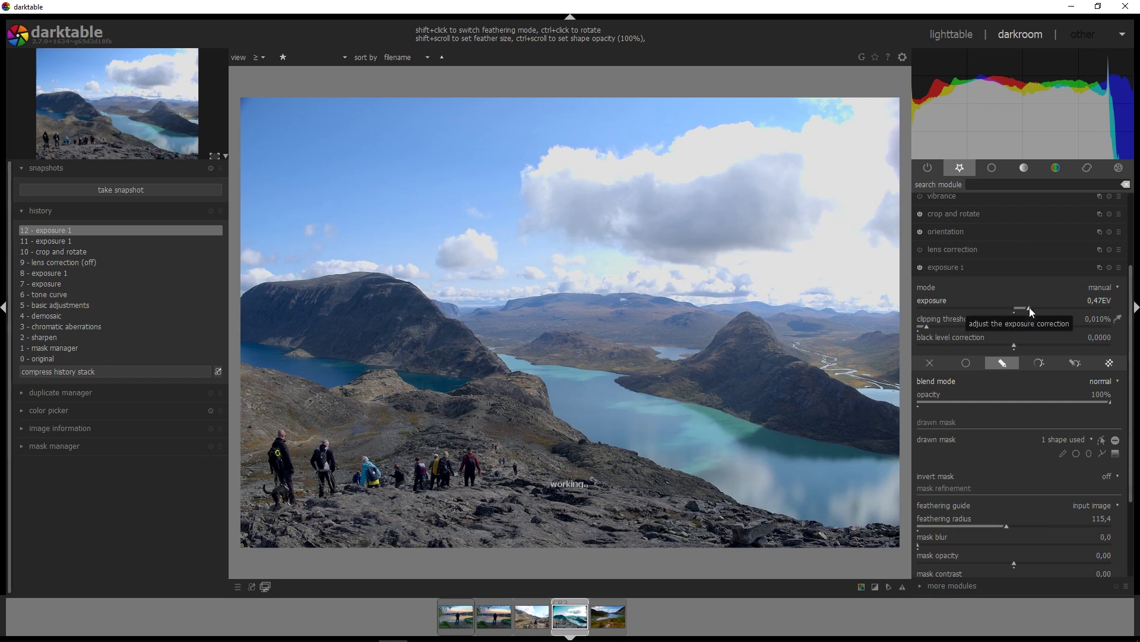
left_click_drag(1030, 308, 1060, 311)
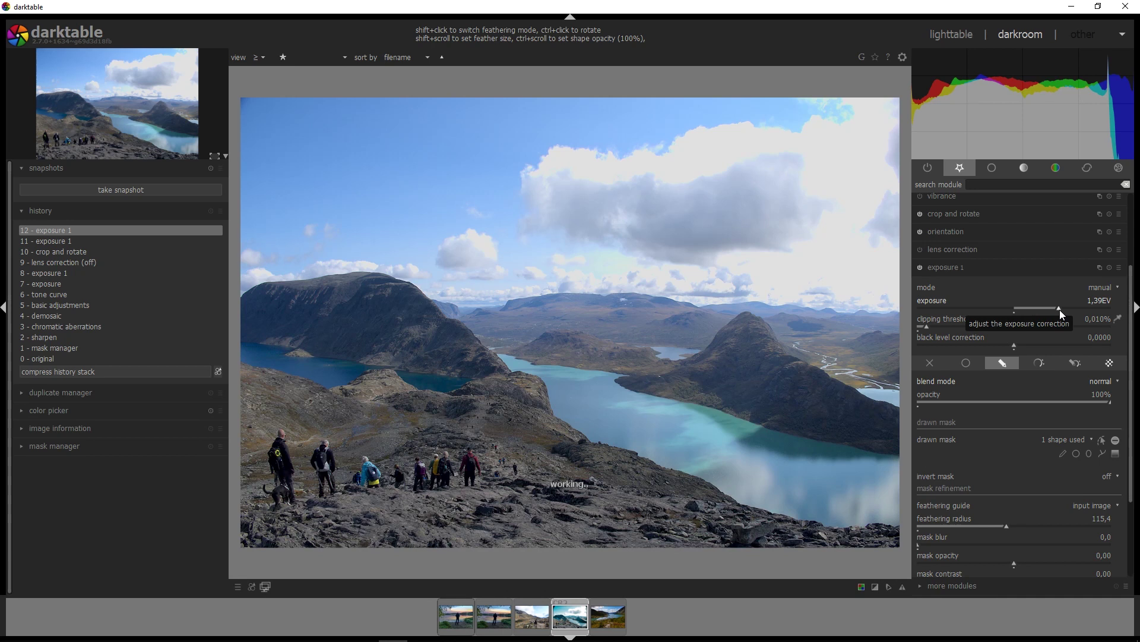
left_click_drag(1059, 309, 983, 306)
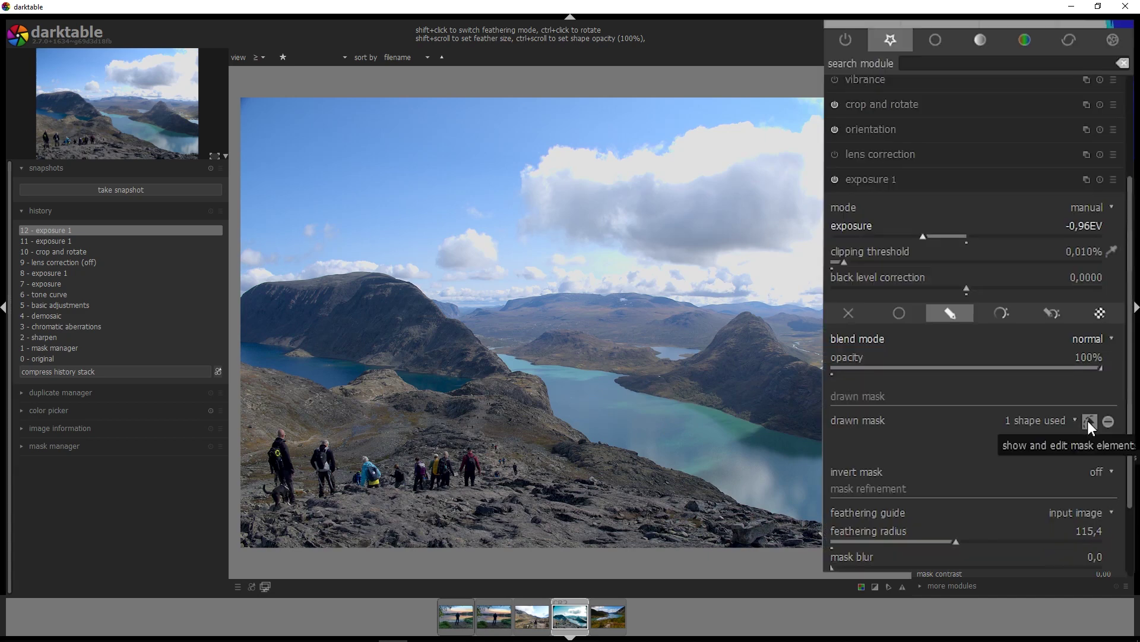
- Reset the exposure value of exposure 1 and remove the ellipse from the drawn mask
left_click(1102, 440)
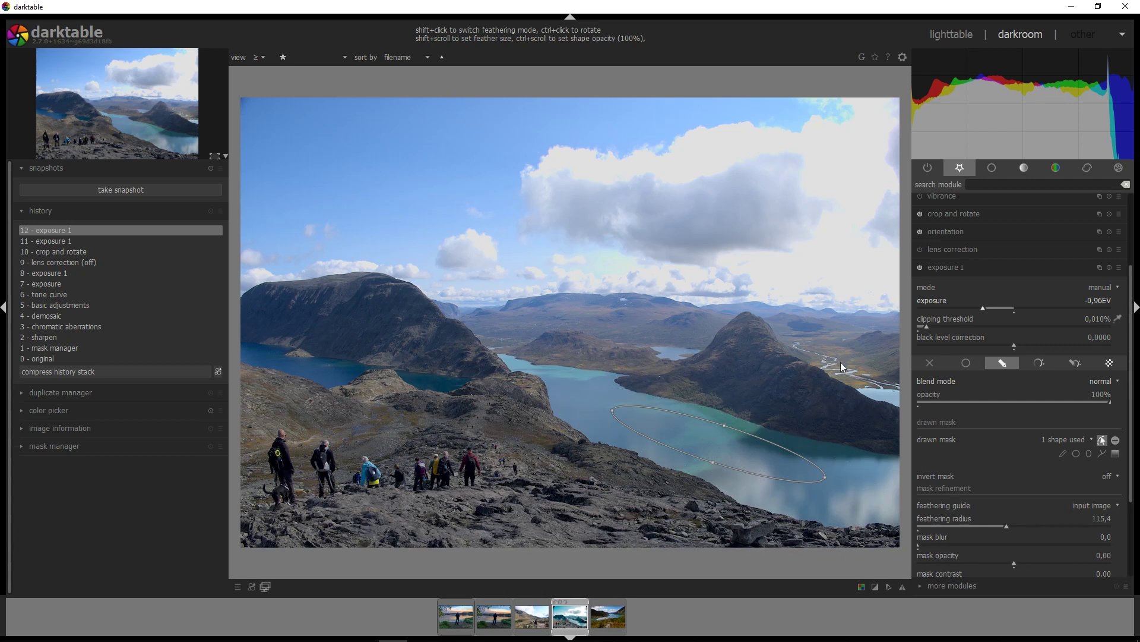
double_click(925, 301)
right_click(713, 441)
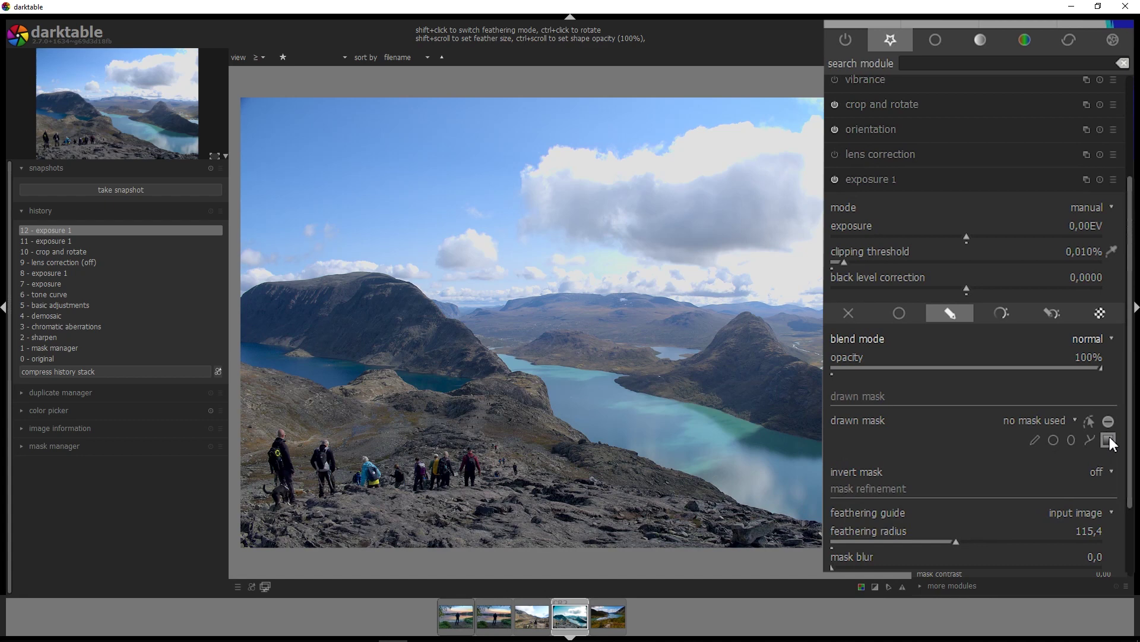
- Place a gradient mask across the horizon and tilt it slightly downward to the right
left_click(1115, 454)
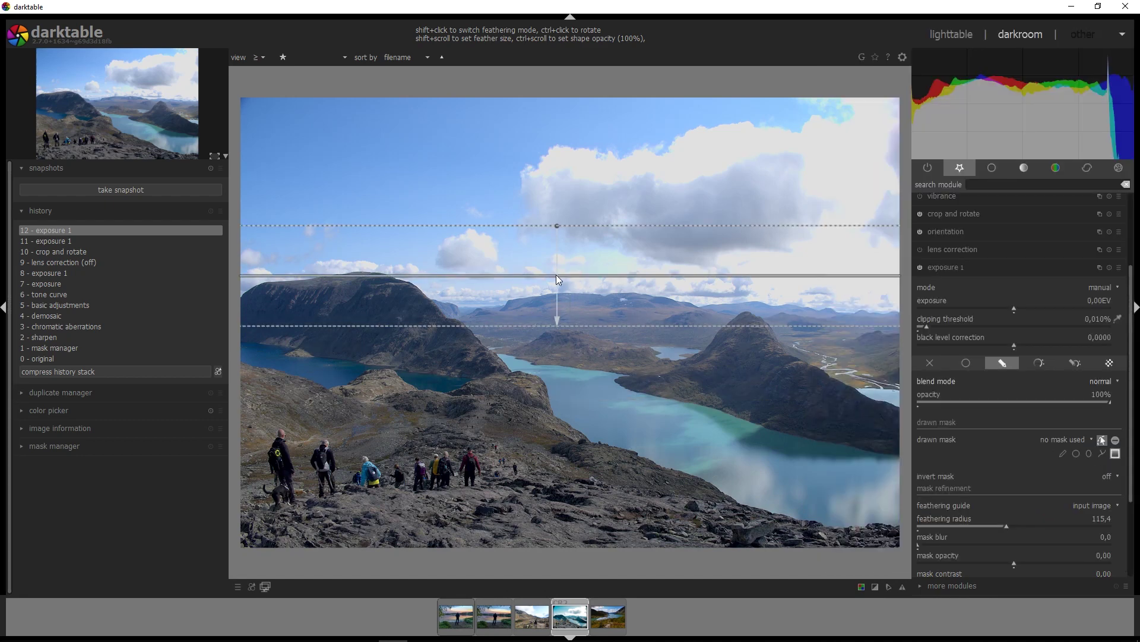
left_click(585, 290)
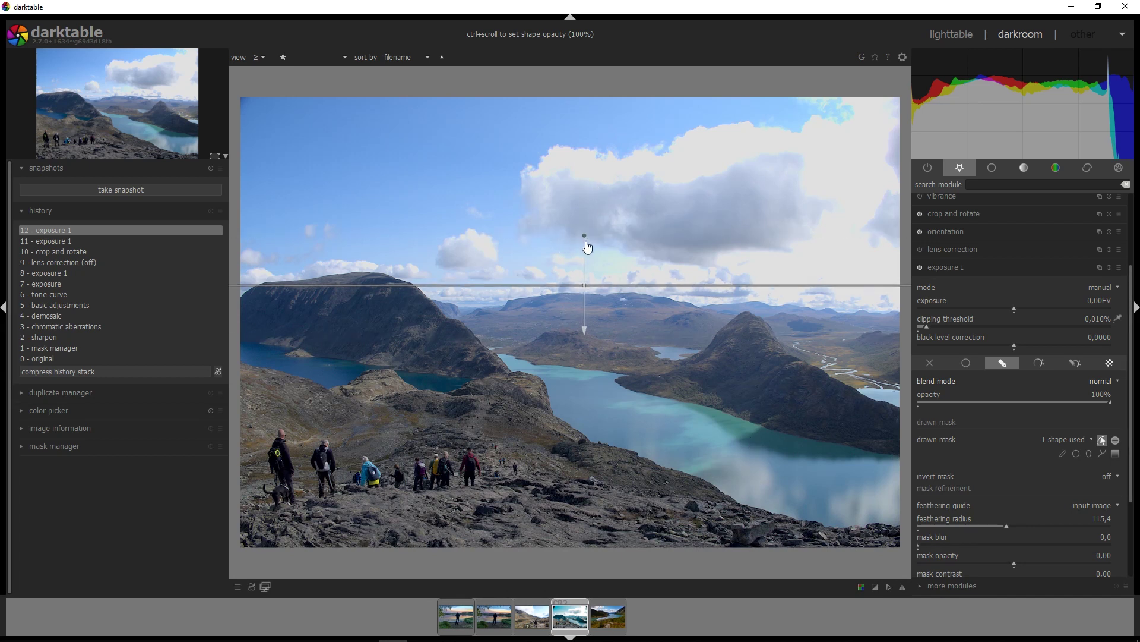
left_click_drag(585, 236, 625, 294)
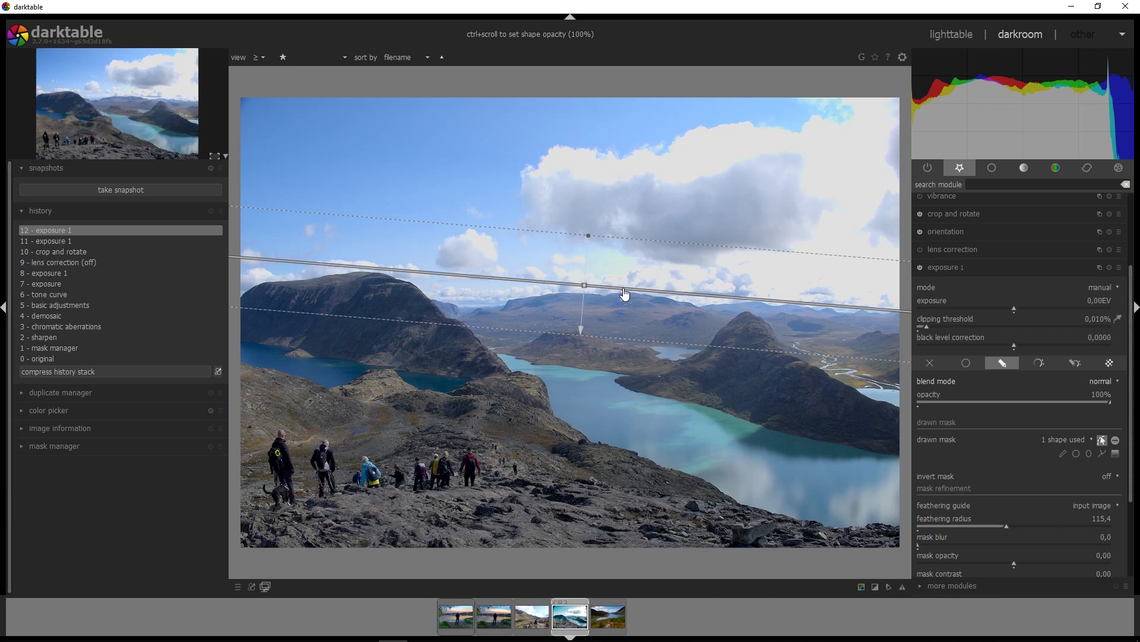
- Display the gradient's mask overlay and set the feathering radius to 50
scroll(1009, 387, "down", 4)
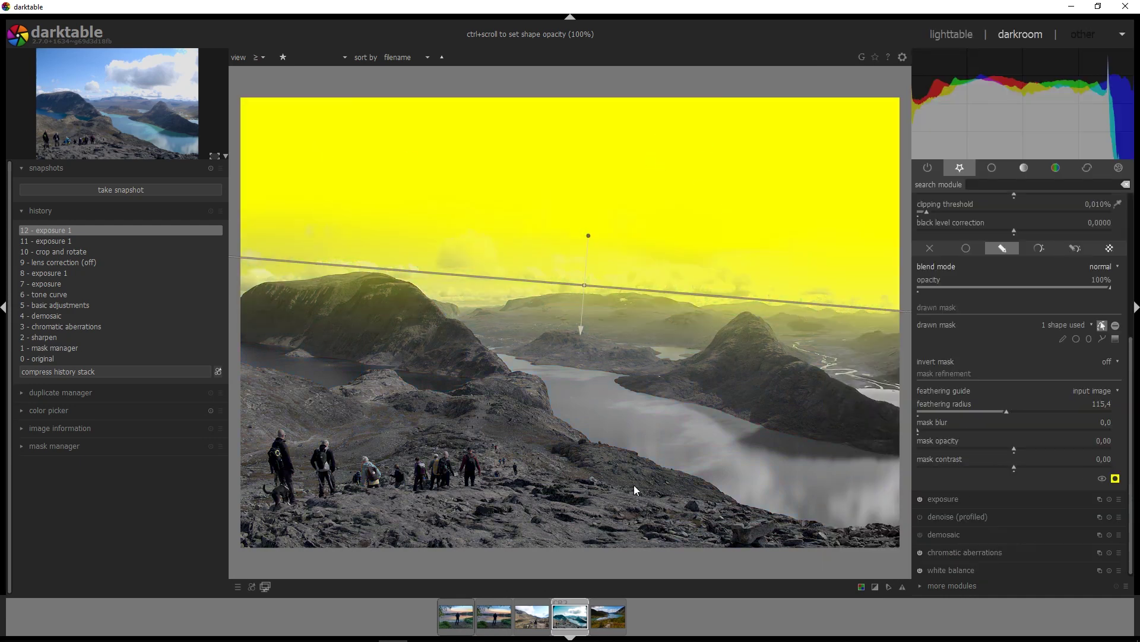
right_click(1103, 406)
type("50")
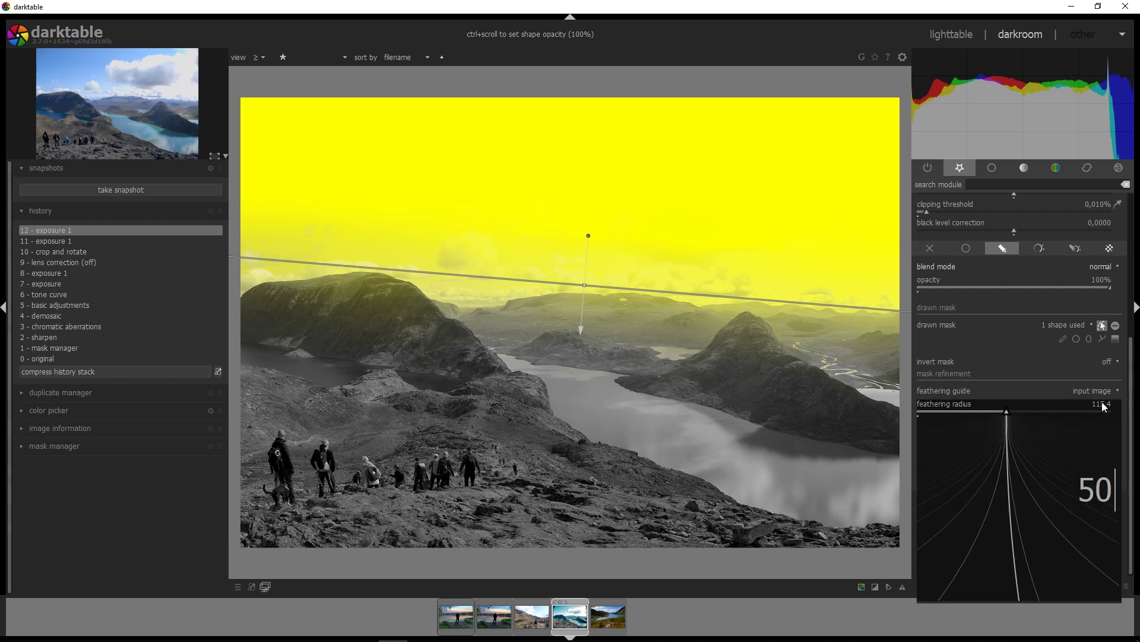
key("Return")
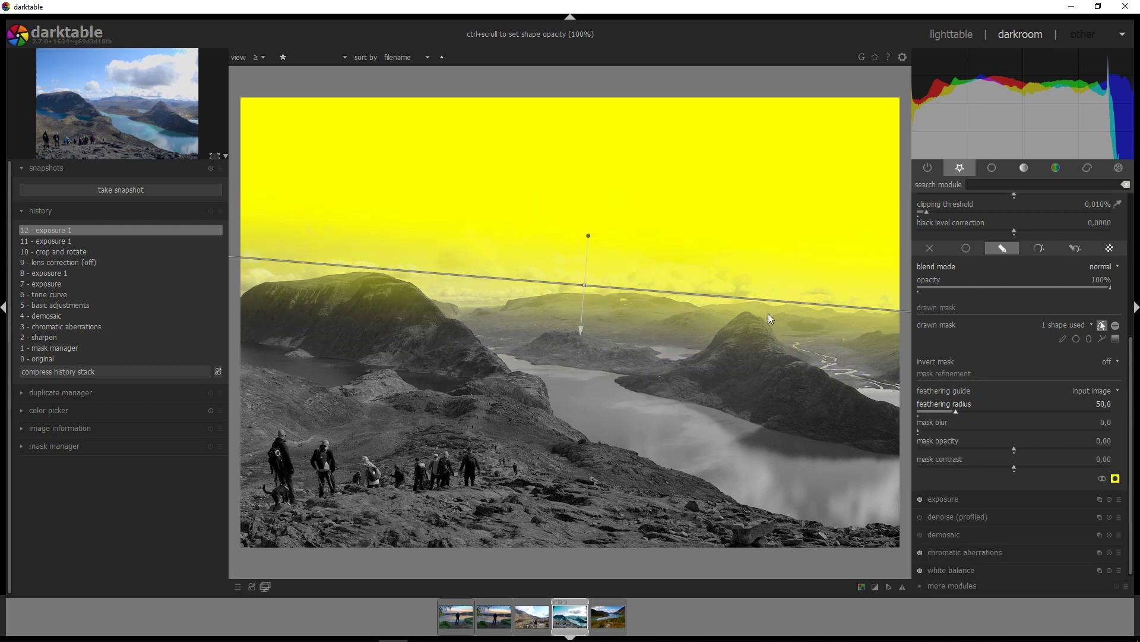
- Hide the mask overlay and gradient lines, and set the exposure on the masked sky to -1.92 EV
left_click(1116, 478)
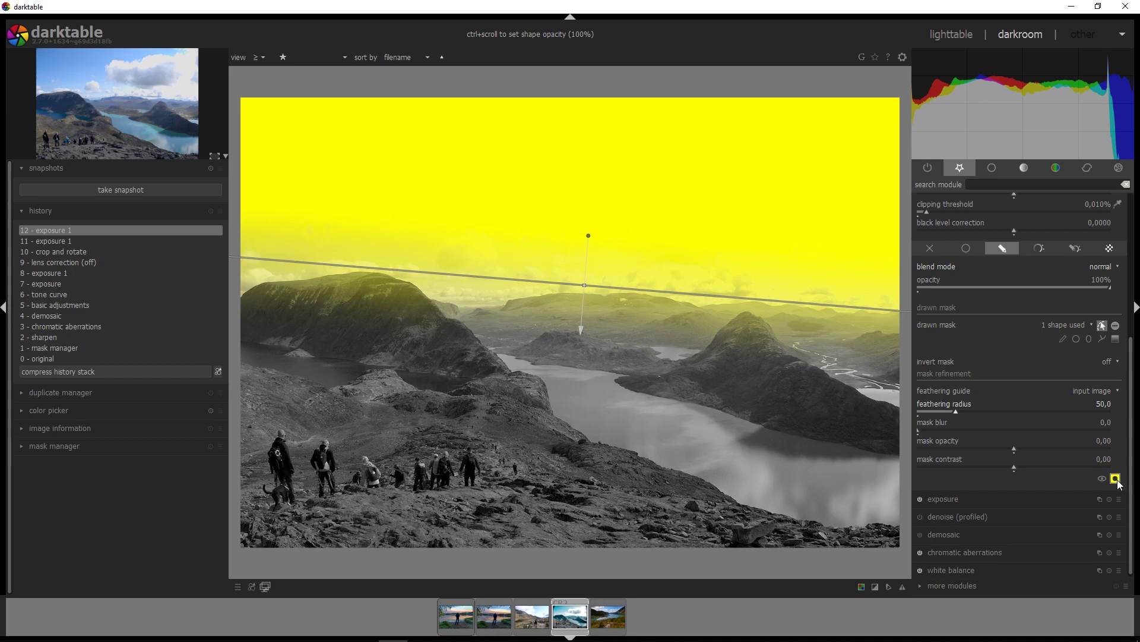
left_click(1103, 326)
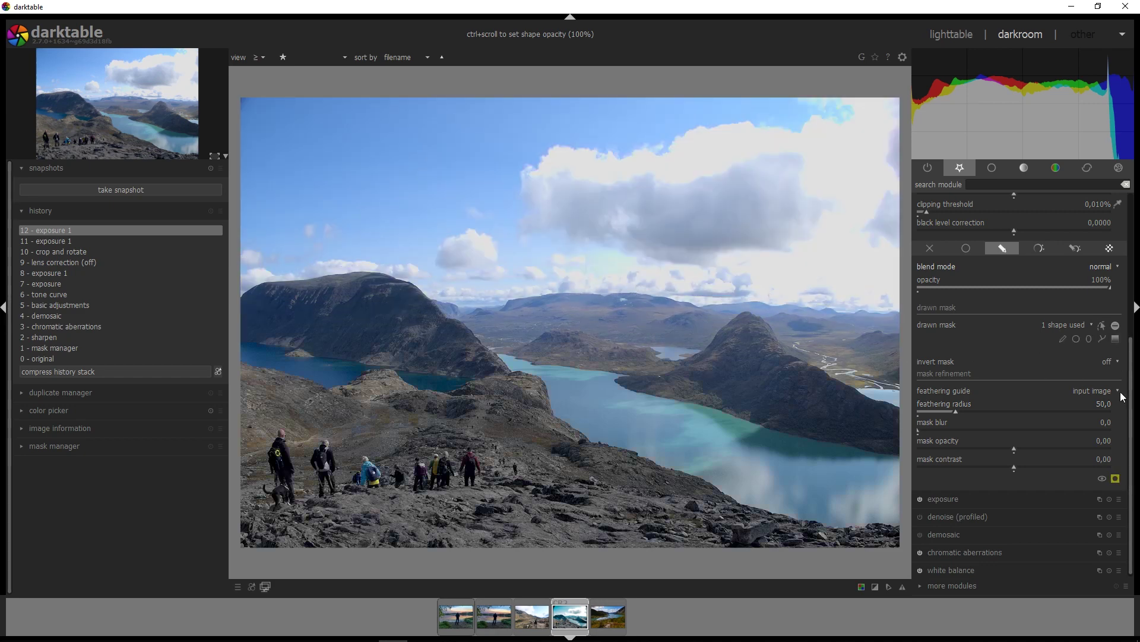
scroll(1132, 404, "up", 3)
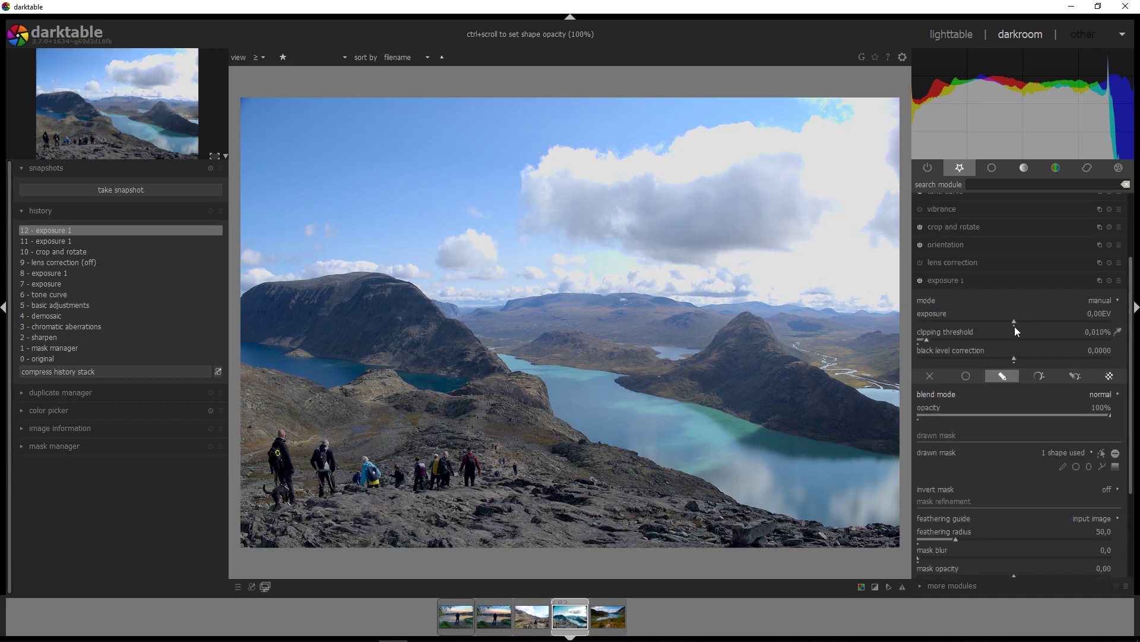
left_click_drag(1015, 320, 952, 319)
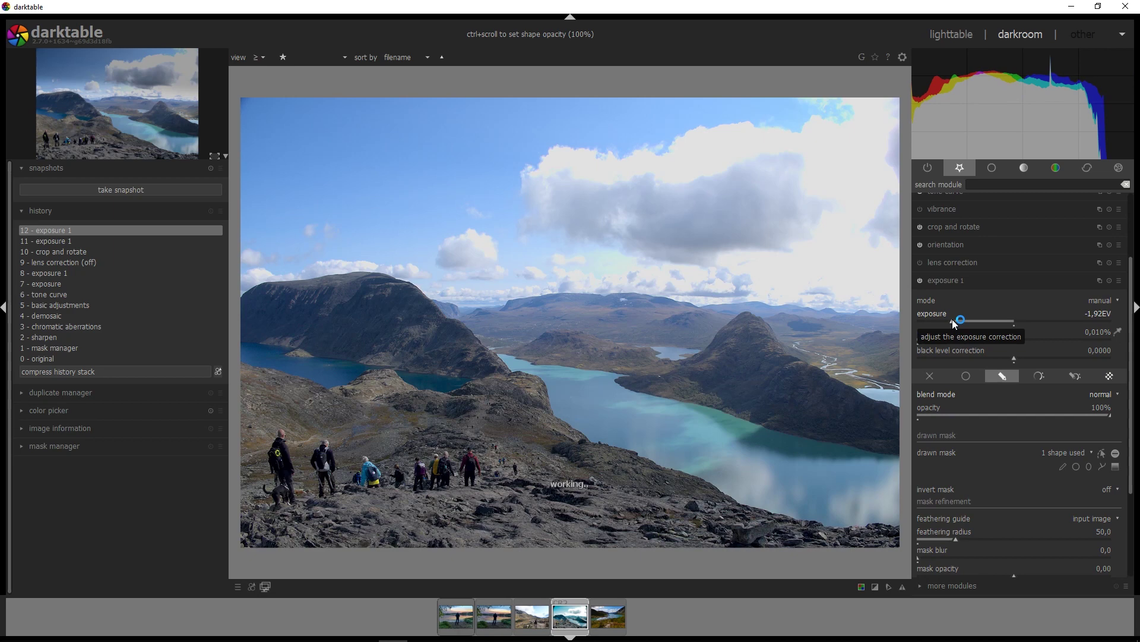
- Set the exposure on the gradient-masked sky to 1.46 EV, and reset the exposure 1 module to its defaults
left_click_drag(952, 319, 1068, 320)
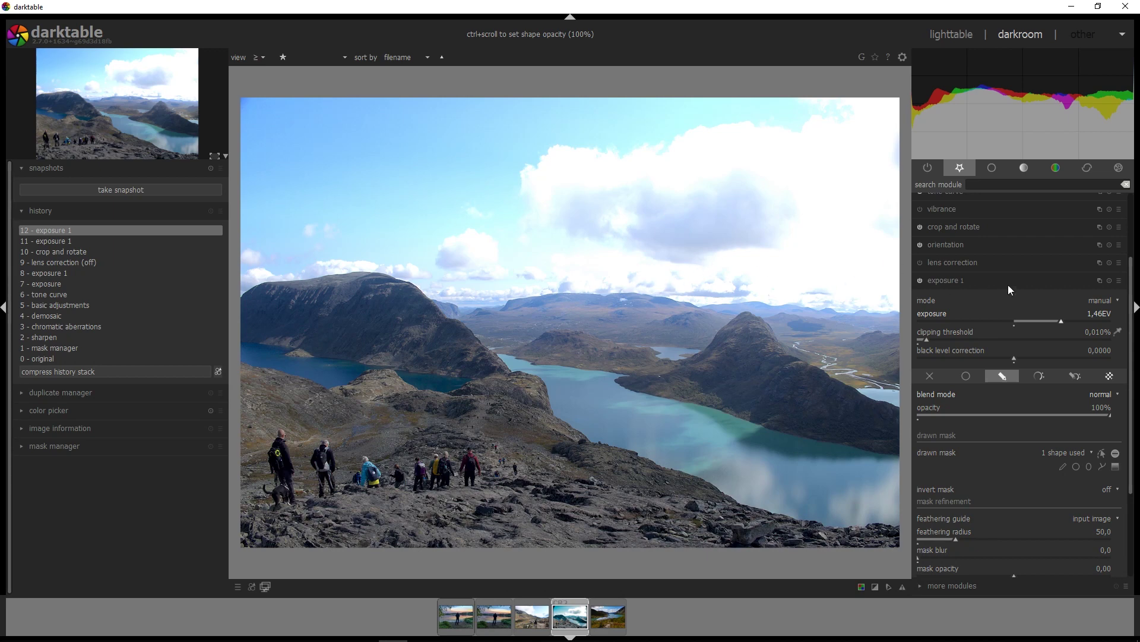
left_click(1109, 280)
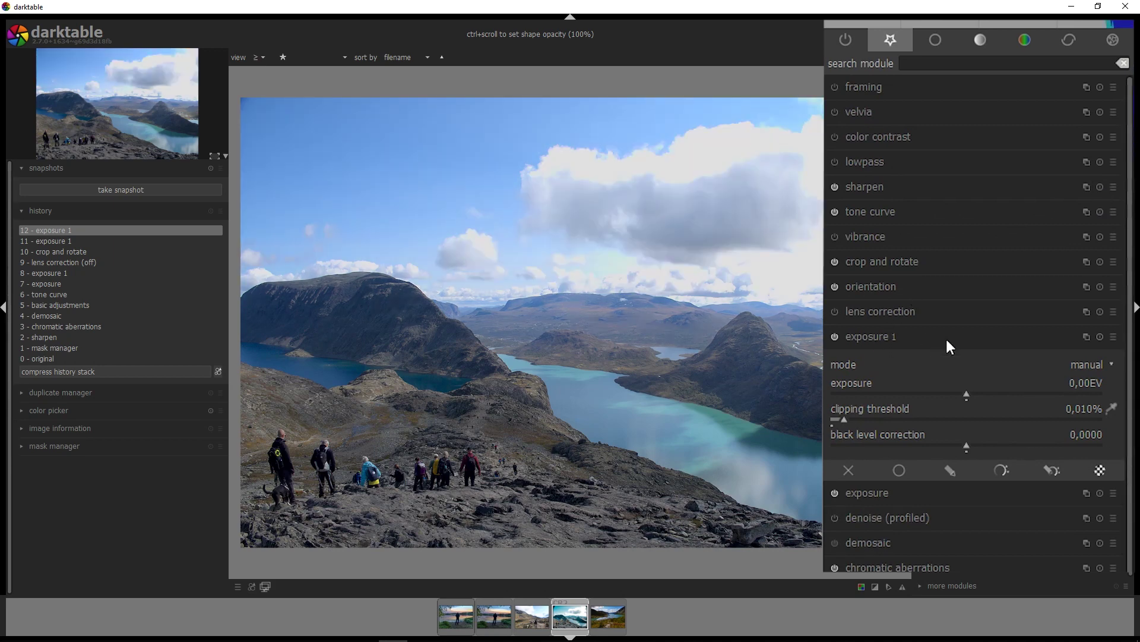
- Enable a drawn mask for exposure 1 and draw a closed path around the sky, following the mountain horizon and running just outside the image's other edges
left_click(949, 469)
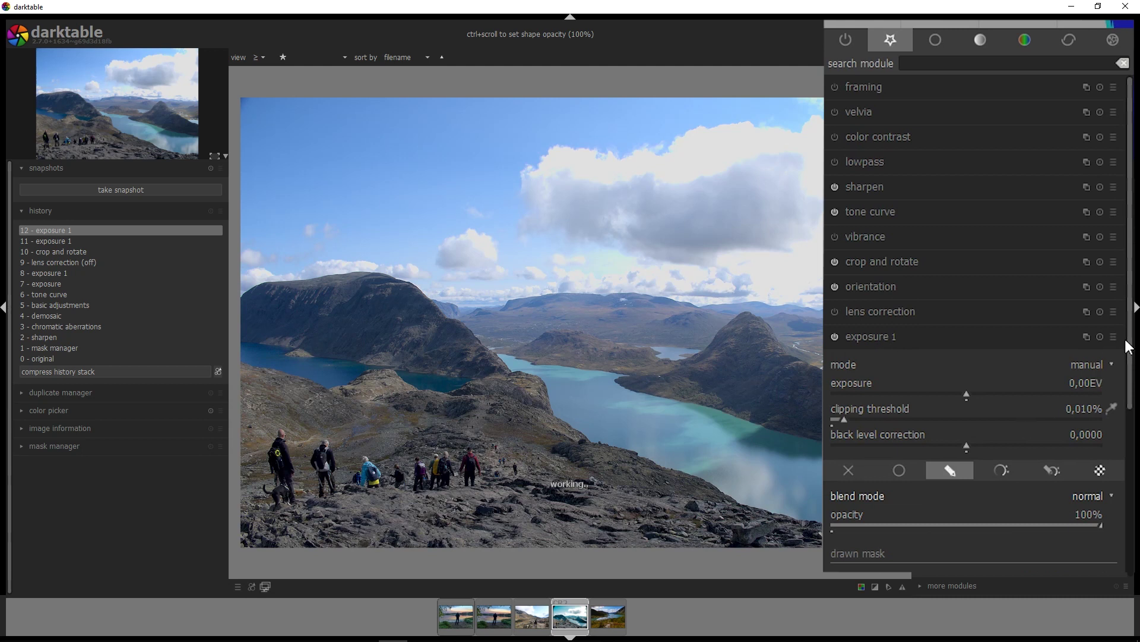
scroll(1111, 416, "down", 3)
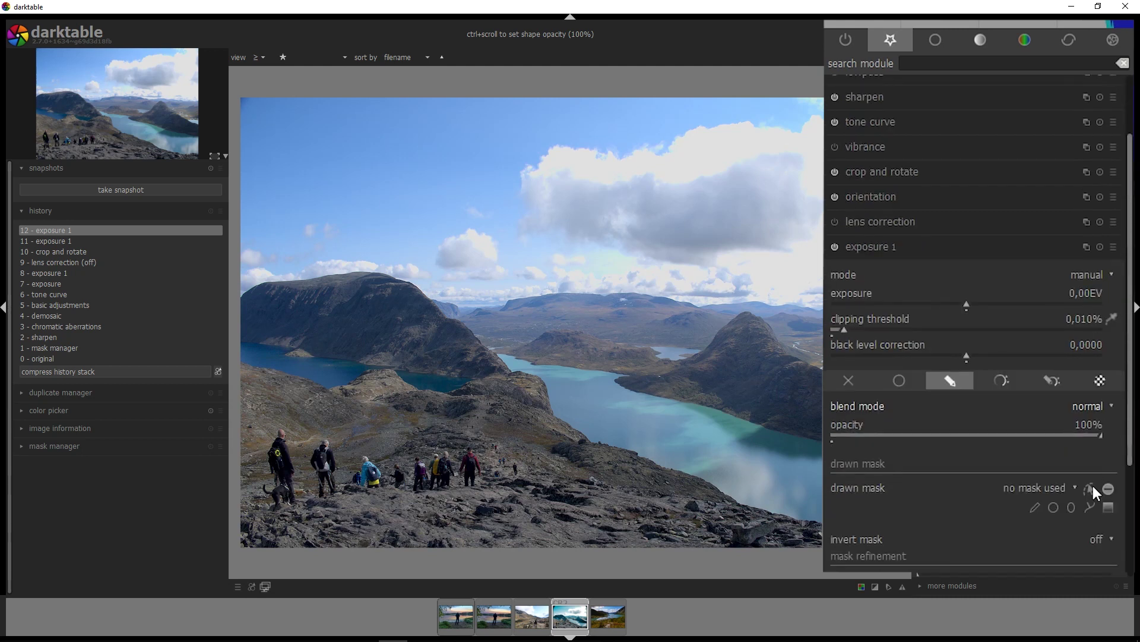
left_click(1089, 506)
left_click(1104, 502)
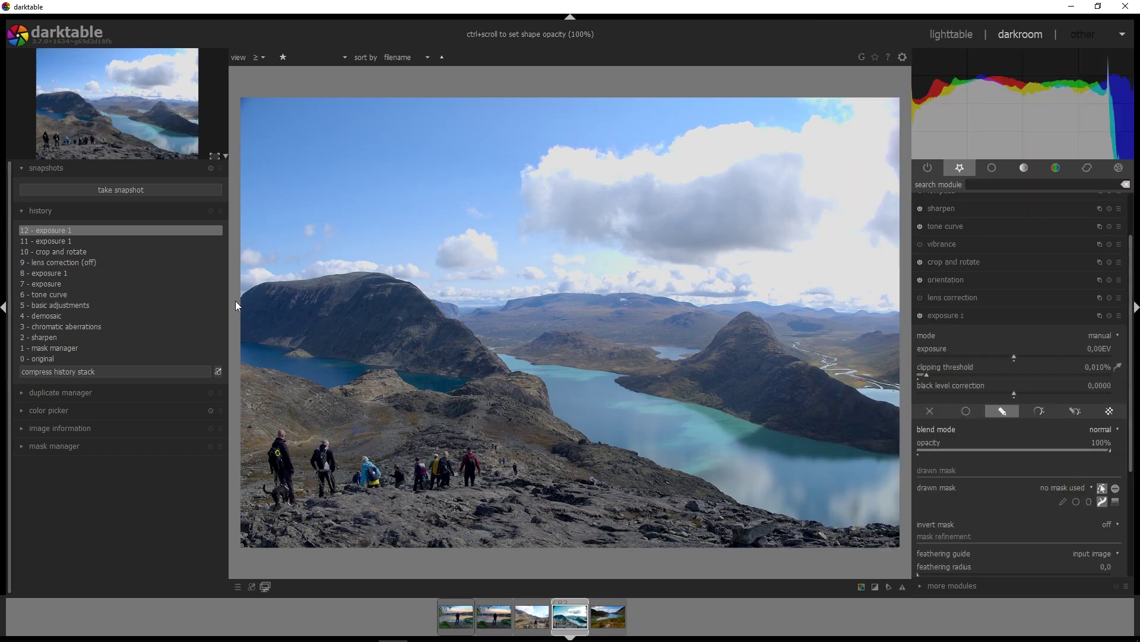
left_click(266, 286)
left_click(399, 287)
left_click(599, 298)
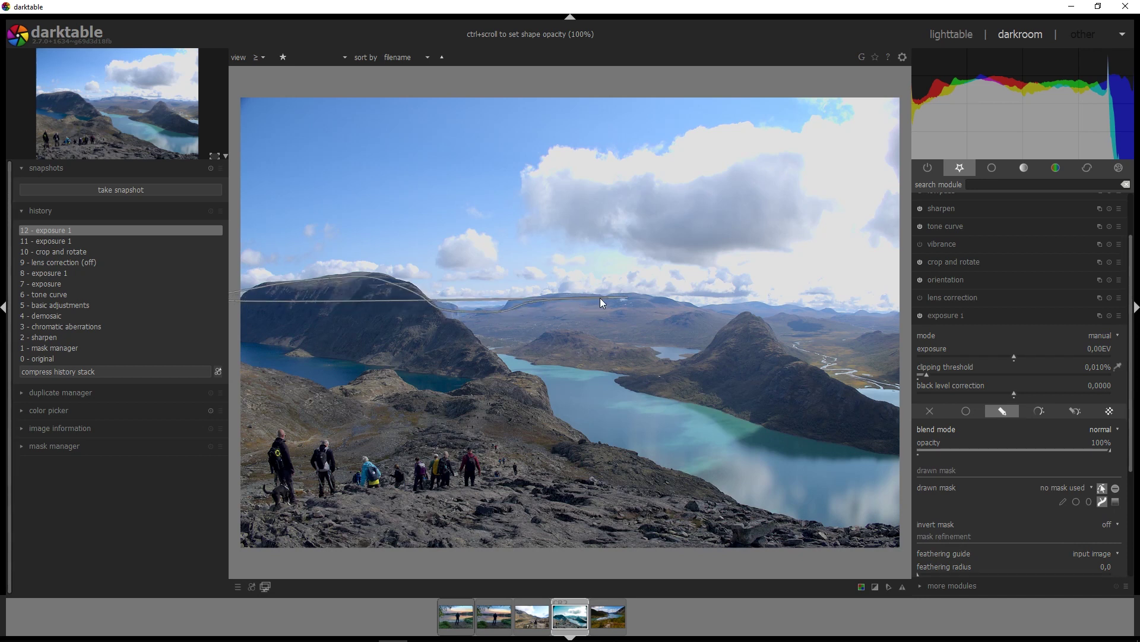
left_click(776, 303)
left_click(909, 322)
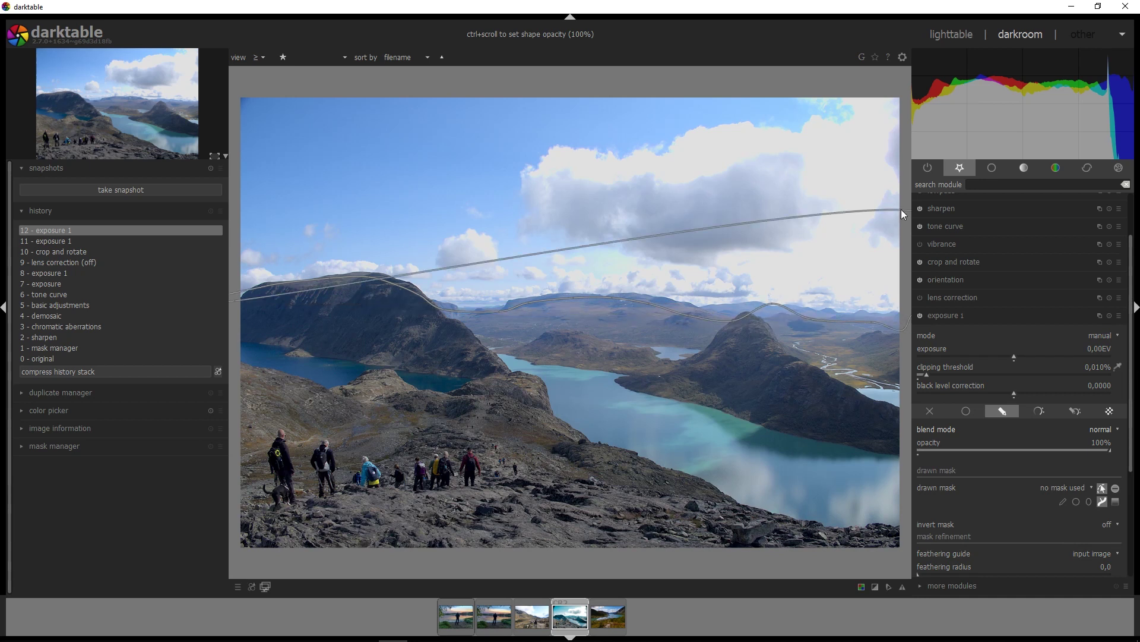
left_click(903, 91)
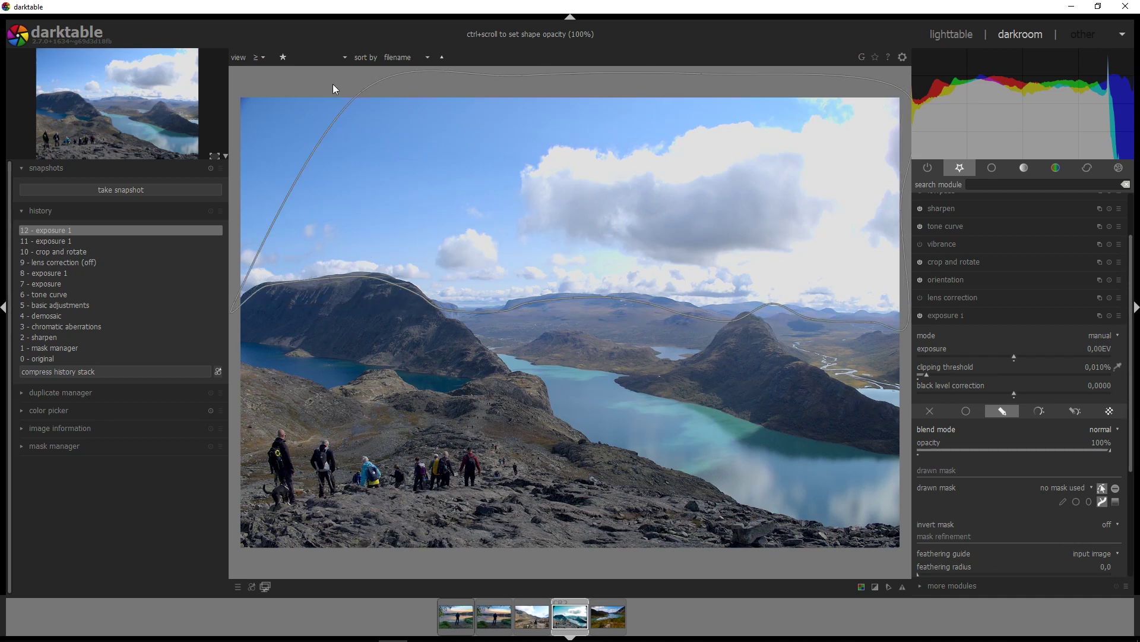
left_click(236, 81)
right_click(236, 130)
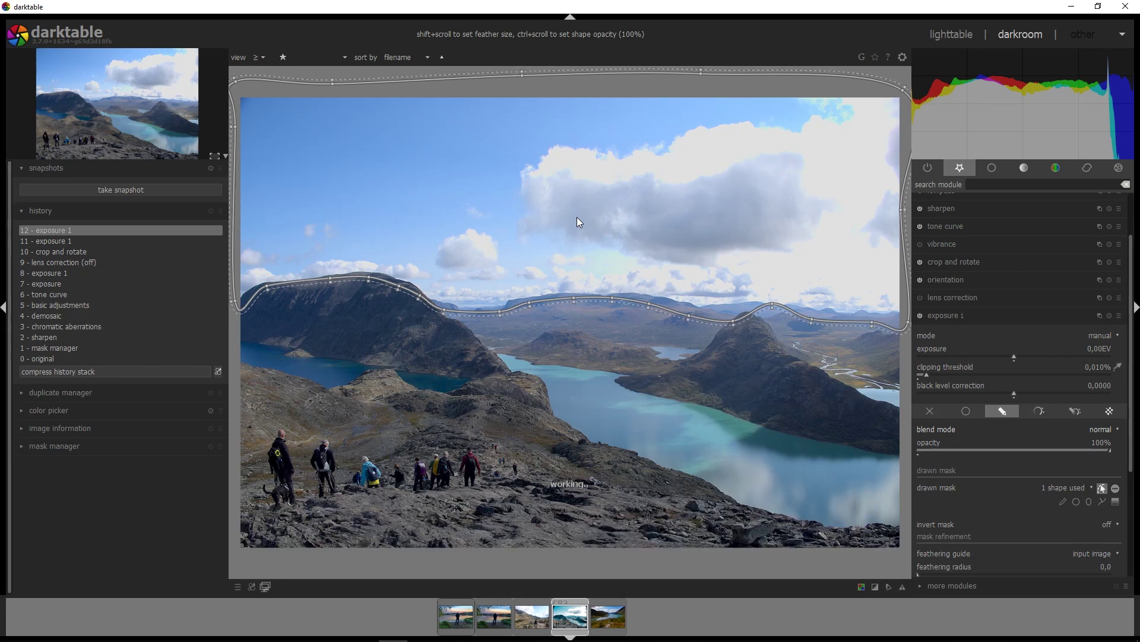
- Display the path's mask overlay and set feathering radius to 103.2, mask blur to 40.1, mask opacity to -0.11 and mask contrast to 0.15
scroll(1003, 359, "down", 3)
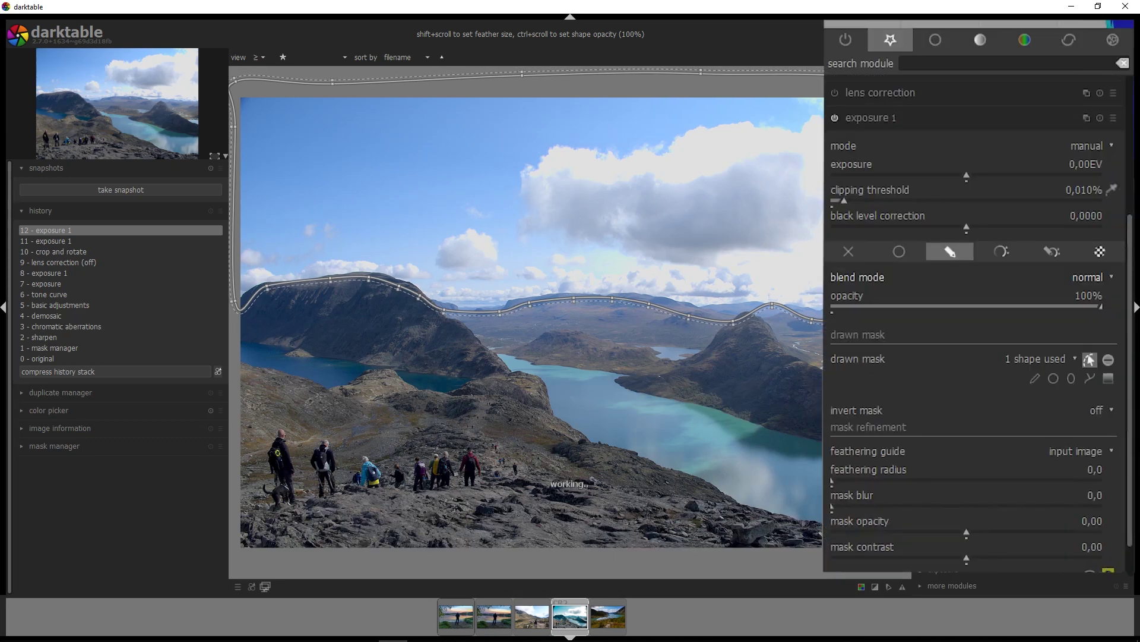
left_click(1115, 565)
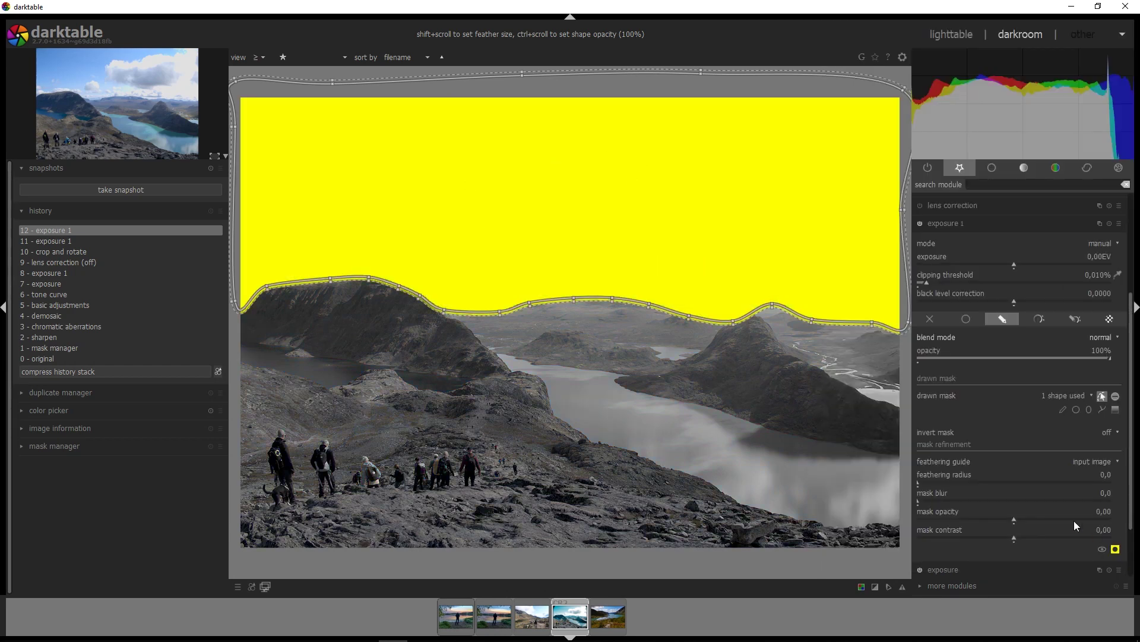
left_click(998, 483)
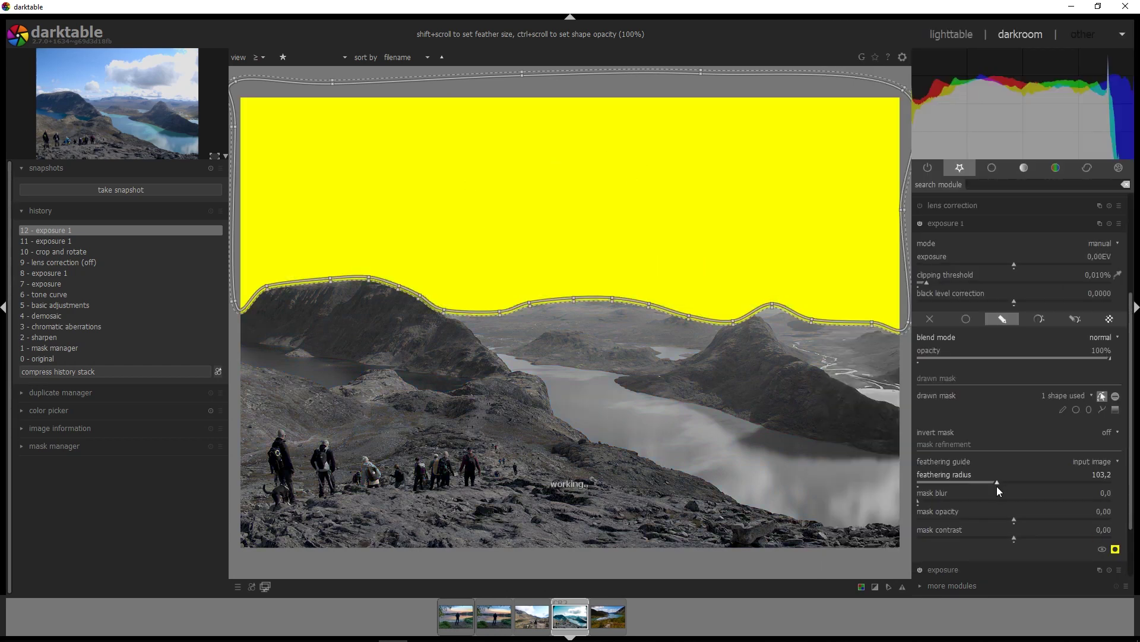
left_click(996, 500)
left_click(1003, 519)
left_click(1028, 538)
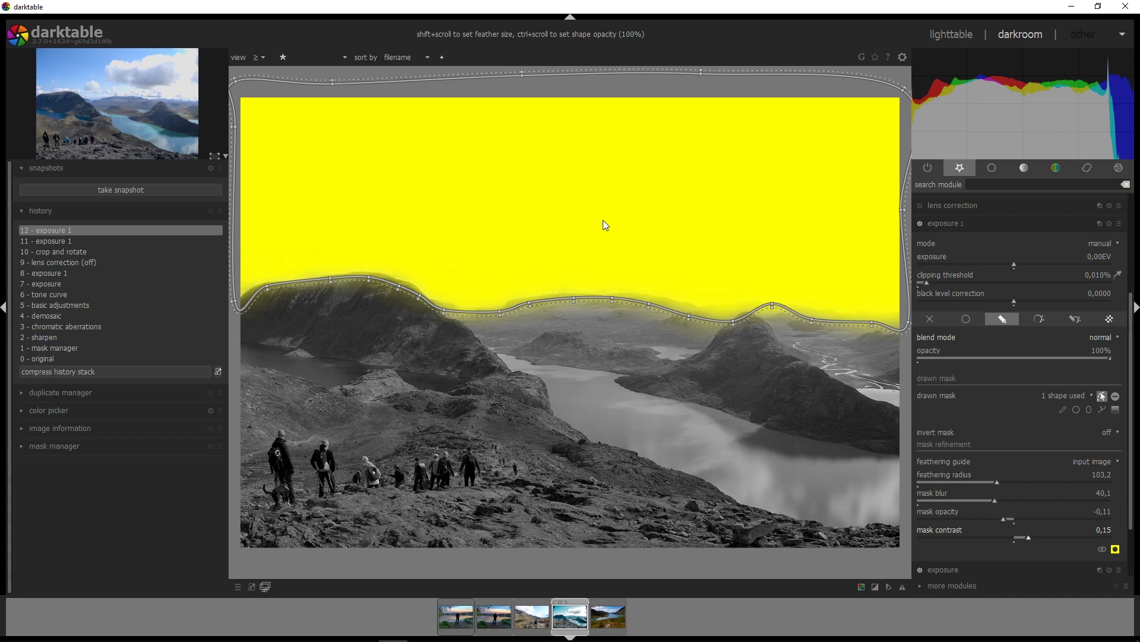
- Move and resize the whole path, fitting it around the sky down to the mountain horizon
left_click_drag(604, 225, 605, 235)
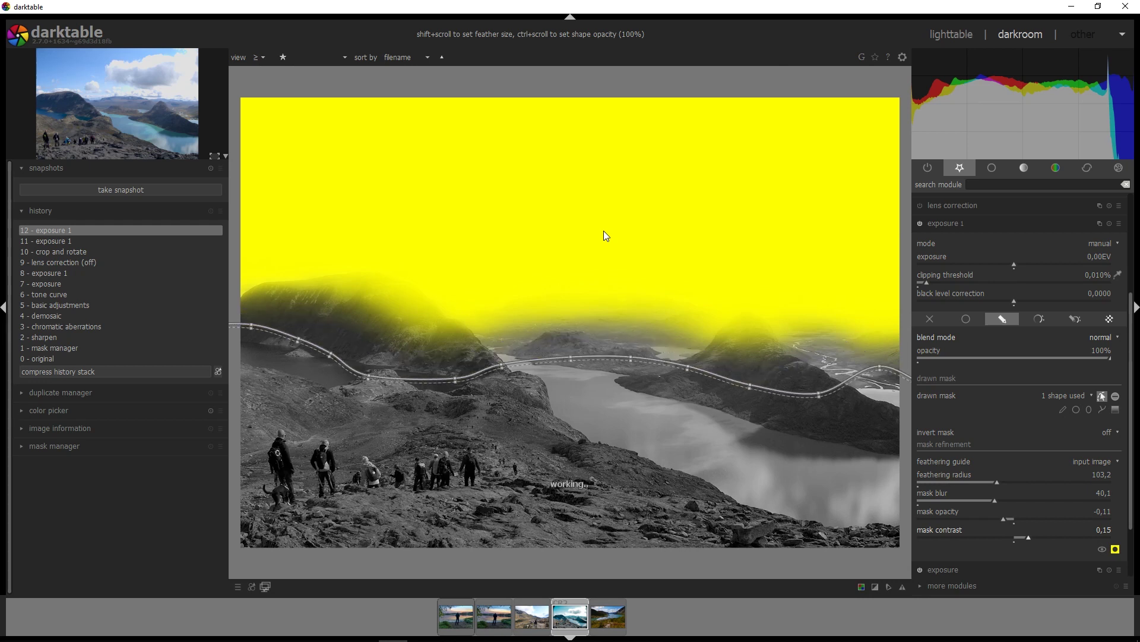
scroll(552, 279, "down", 3)
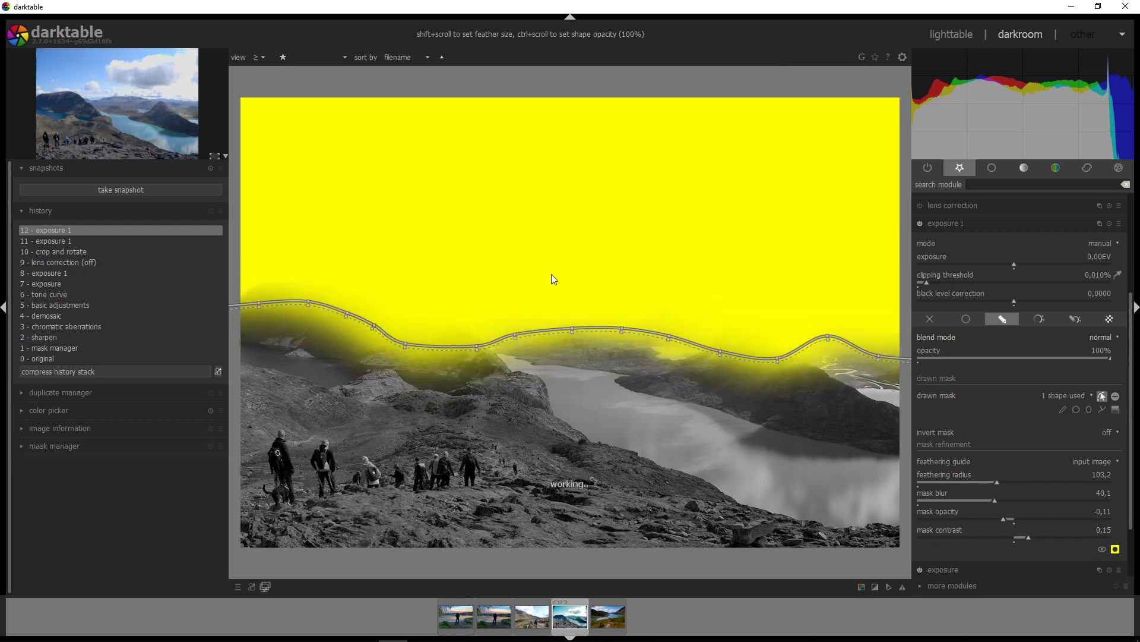
scroll(551, 278, "up", 3)
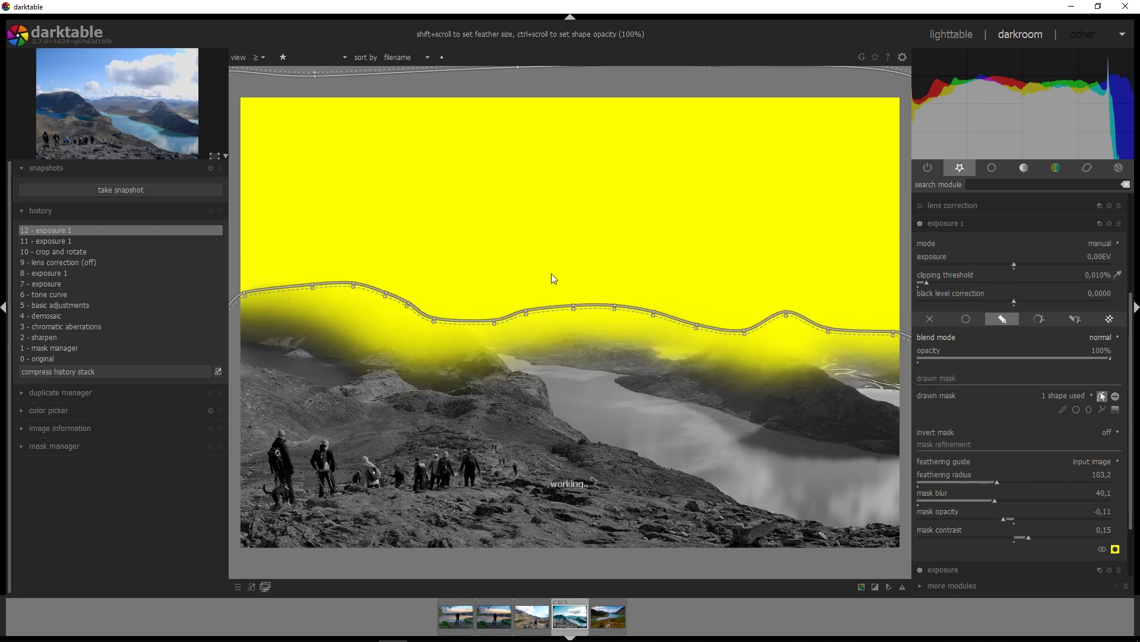
scroll(551, 278, "down", 1)
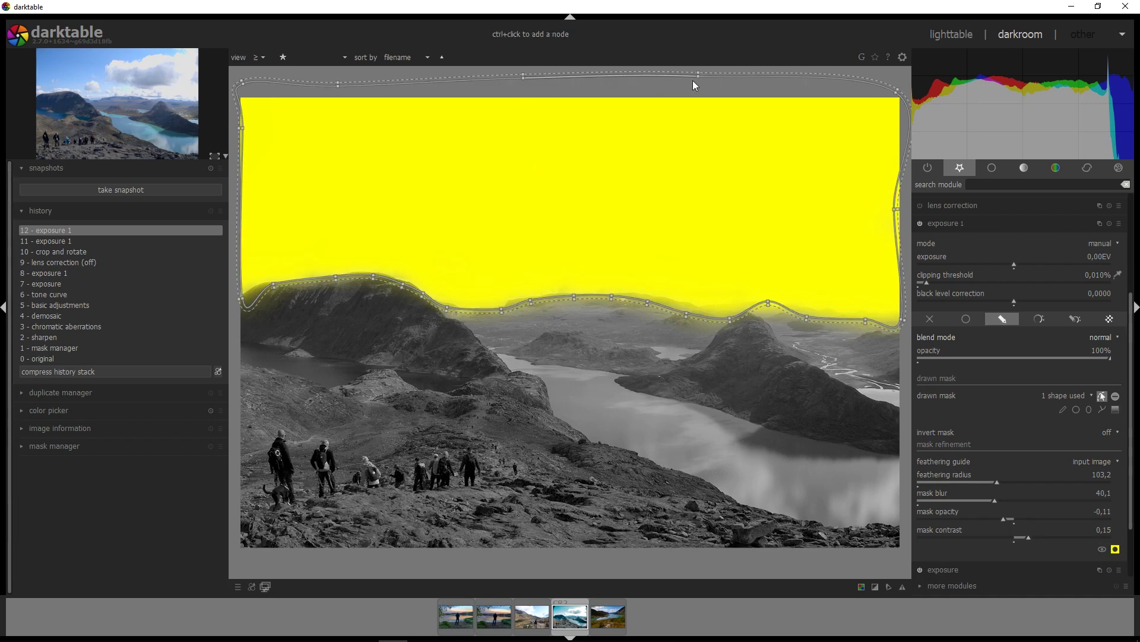
- Add a node to the middle of the path's upper edge, pull it down into the clouds and skew its curvature toward the upper right
left_click(608, 76, "ctrl")
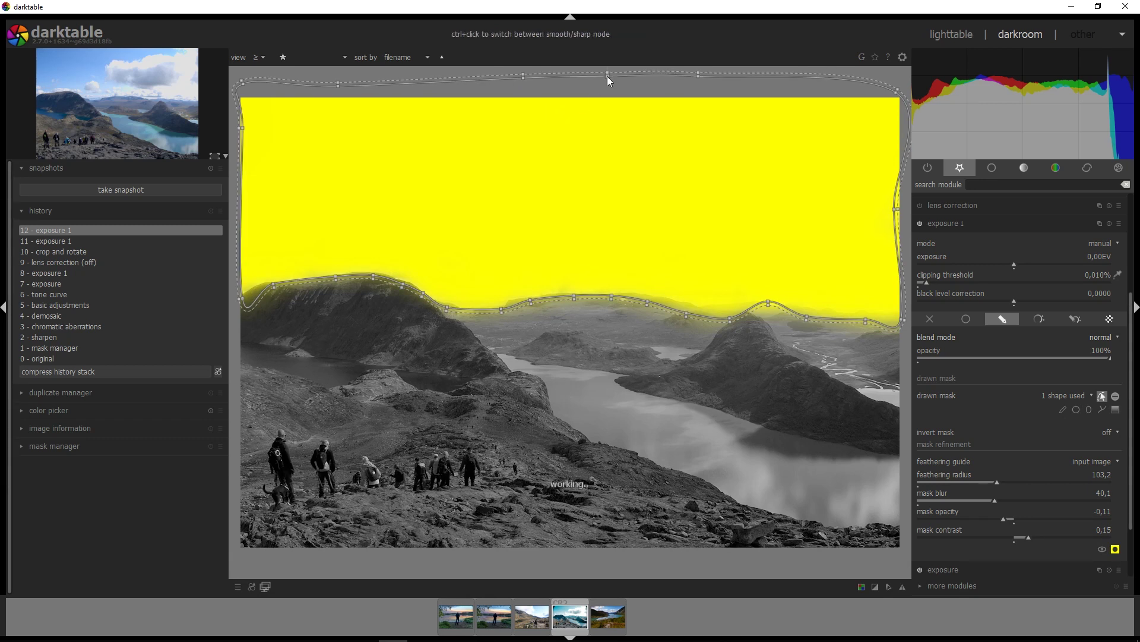
left_click_drag(607, 76, 609, 205)
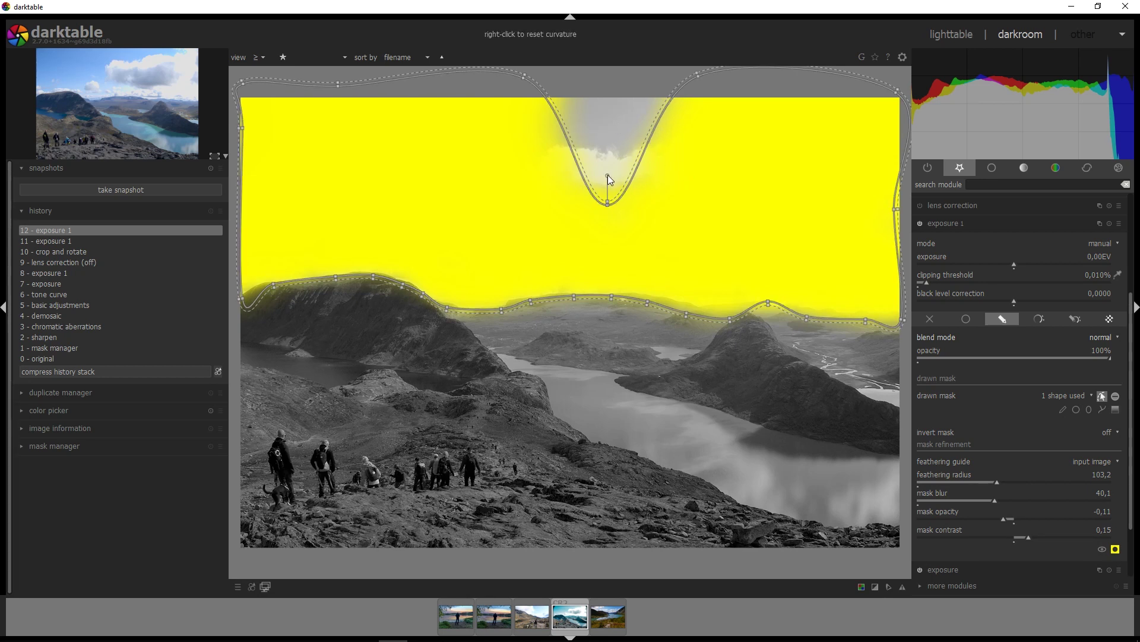
left_click_drag(608, 176, 628, 145)
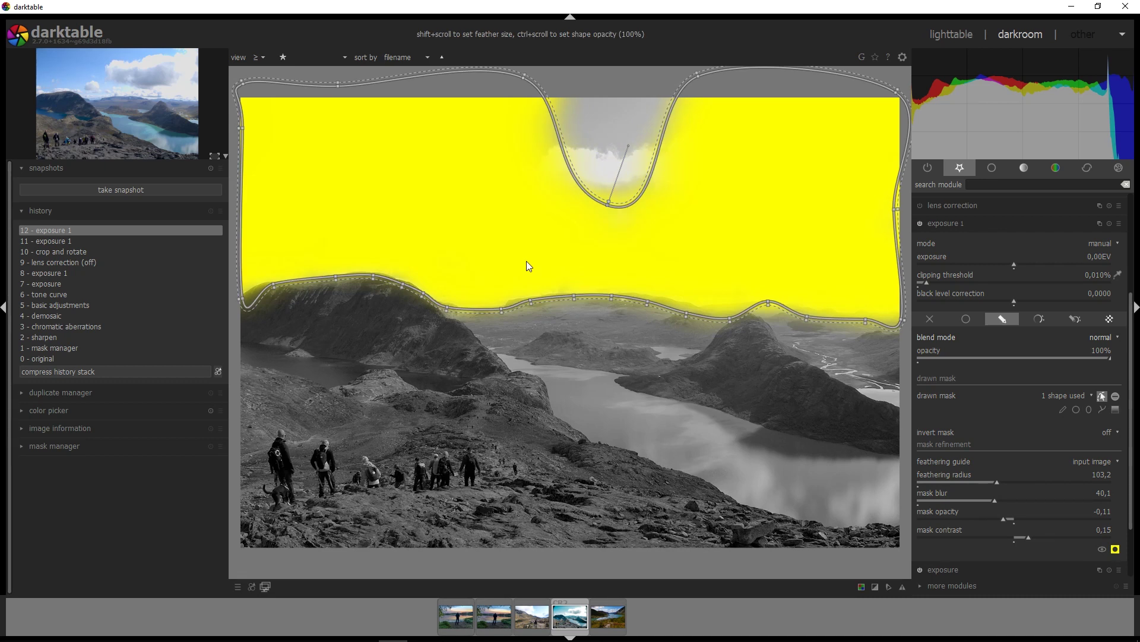